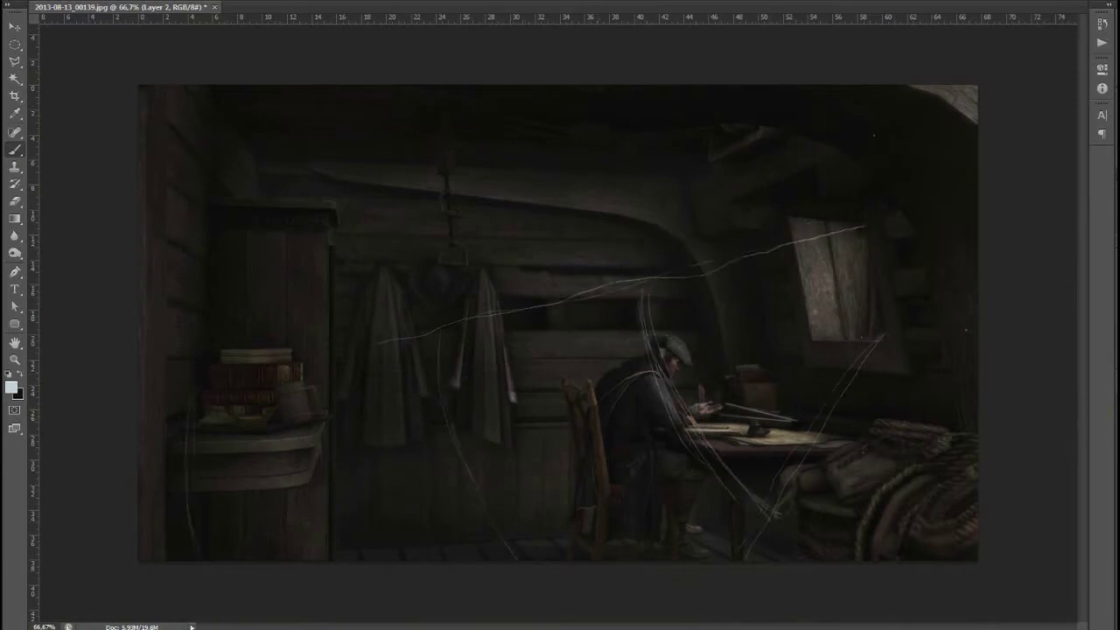
Launch the Color Efex Pro 4 filters on the cabin image
left_click(228, 3)
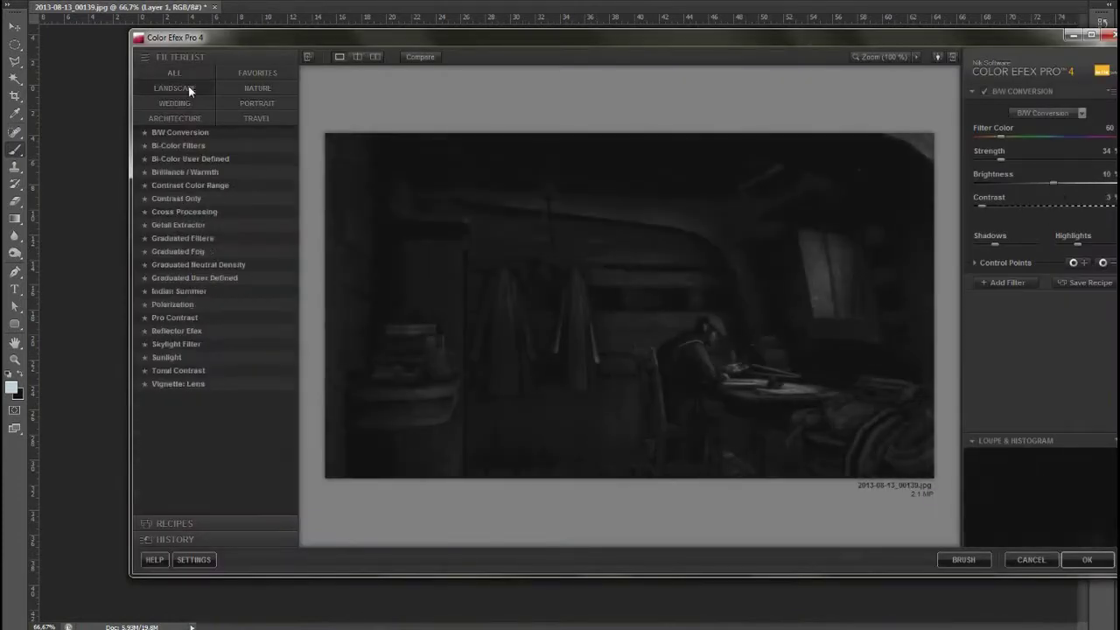
Apply the Landscape Bi-Color filter with a brown colour set for a sepia tint
left_click(190, 90)
left_click(177, 132)
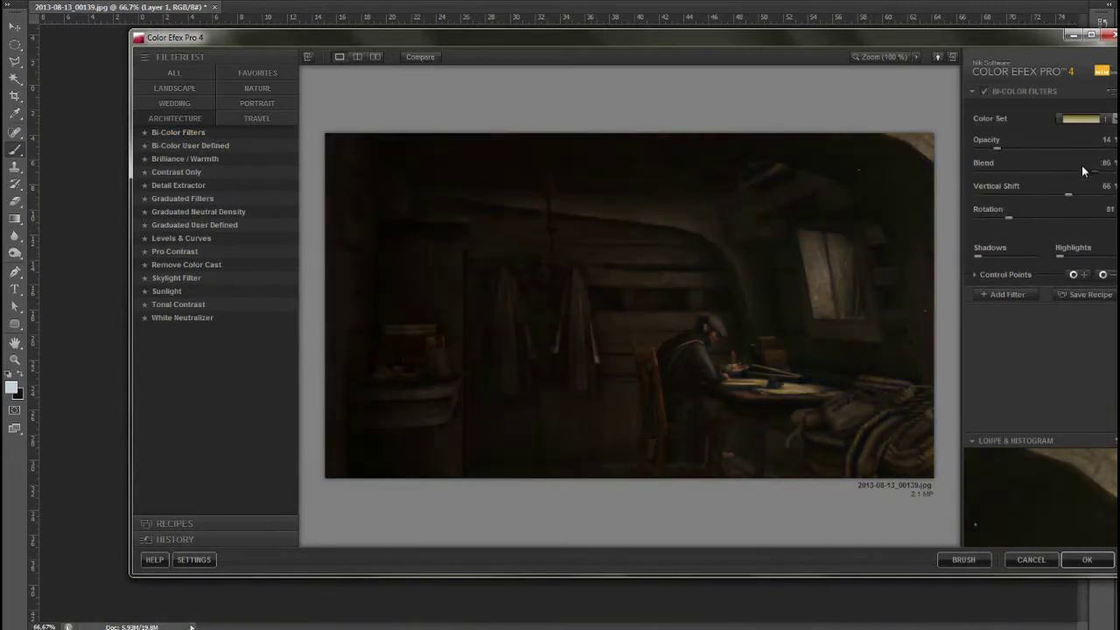
left_click(1085, 119)
left_click(1082, 151)
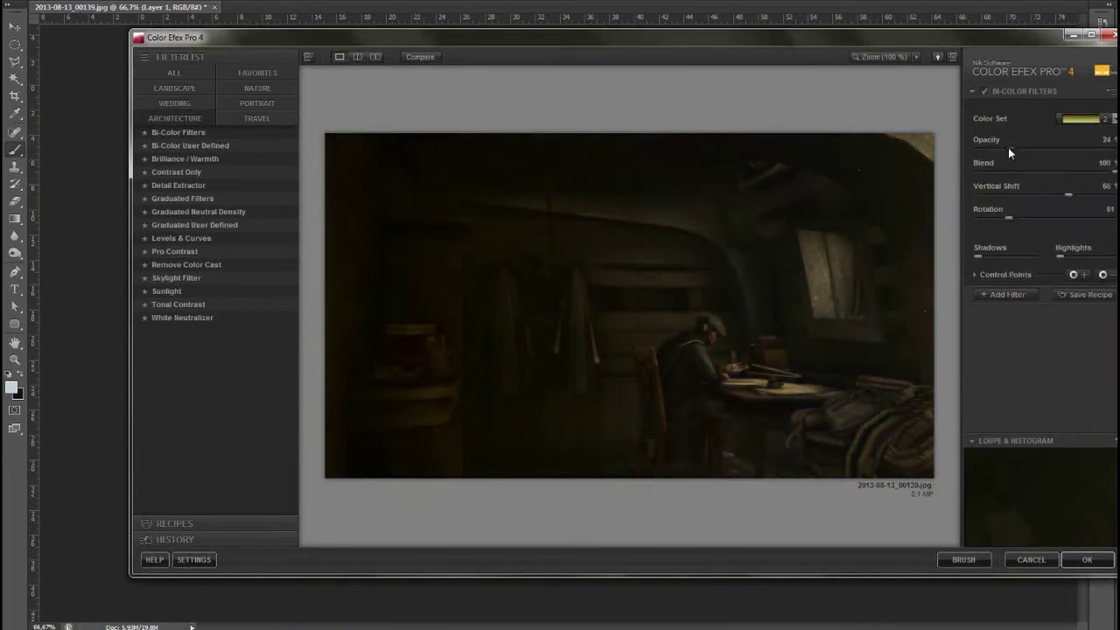
Stack Contrast Only (Saturation 74), Pro Contrast and Cross Processing filters
left_click(176, 171)
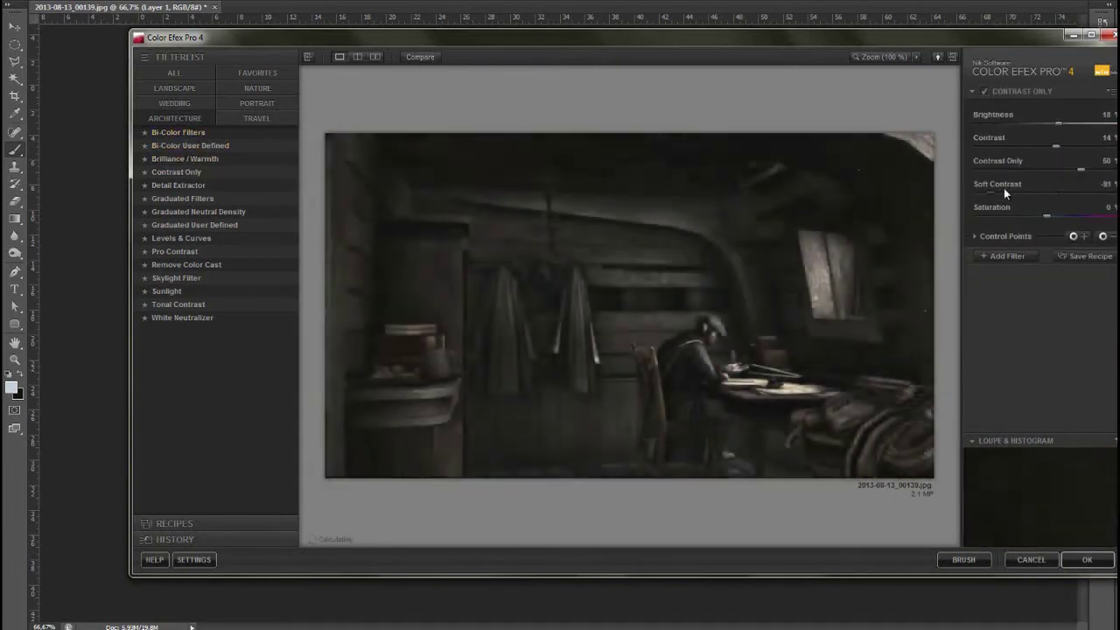
left_click_drag(1046, 215, 1099, 215)
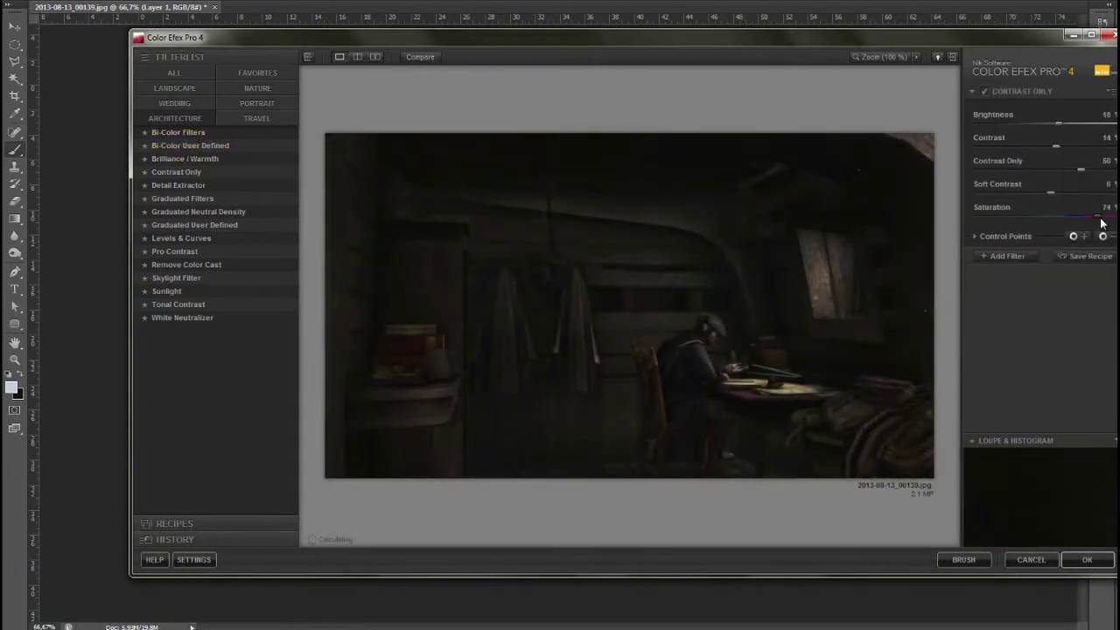
left_click(1007, 256)
left_click(181, 238)
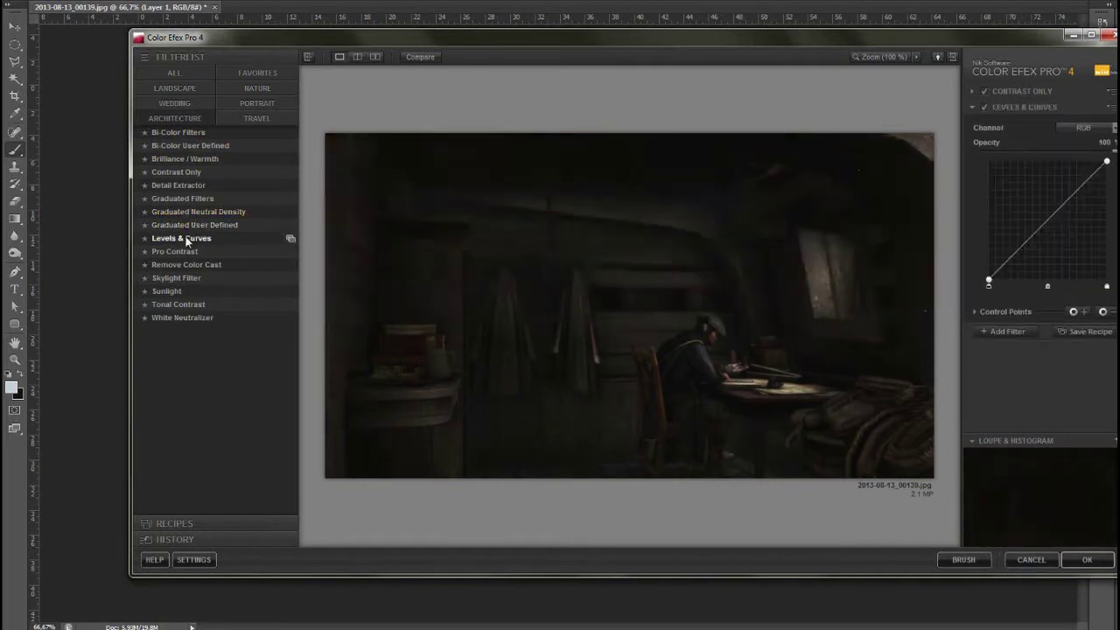
left_click(175, 252)
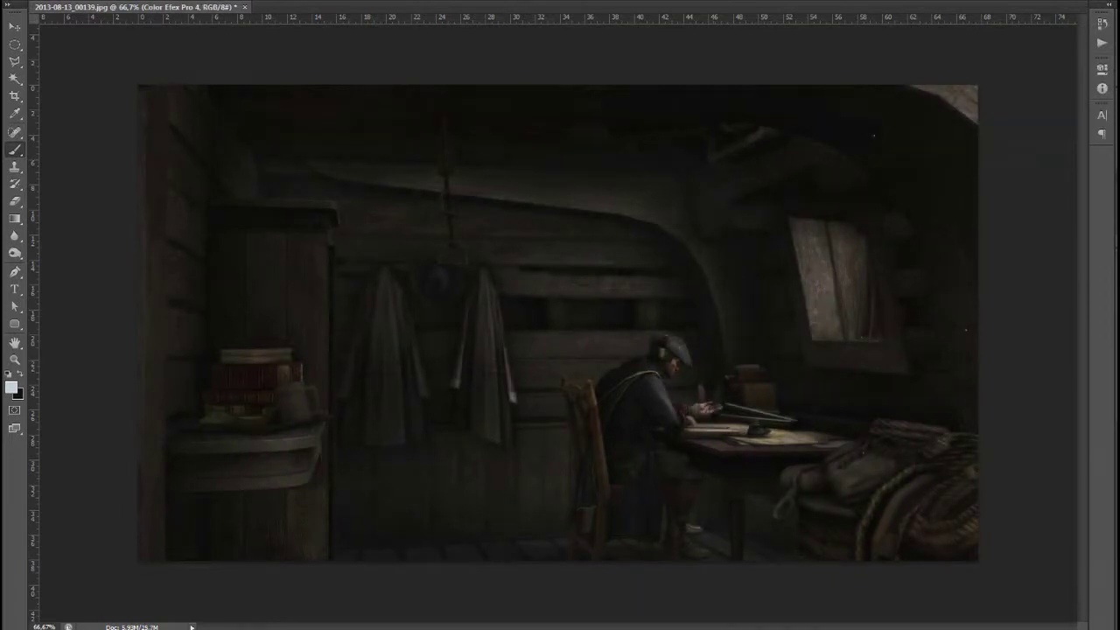
right_click(274, 300)
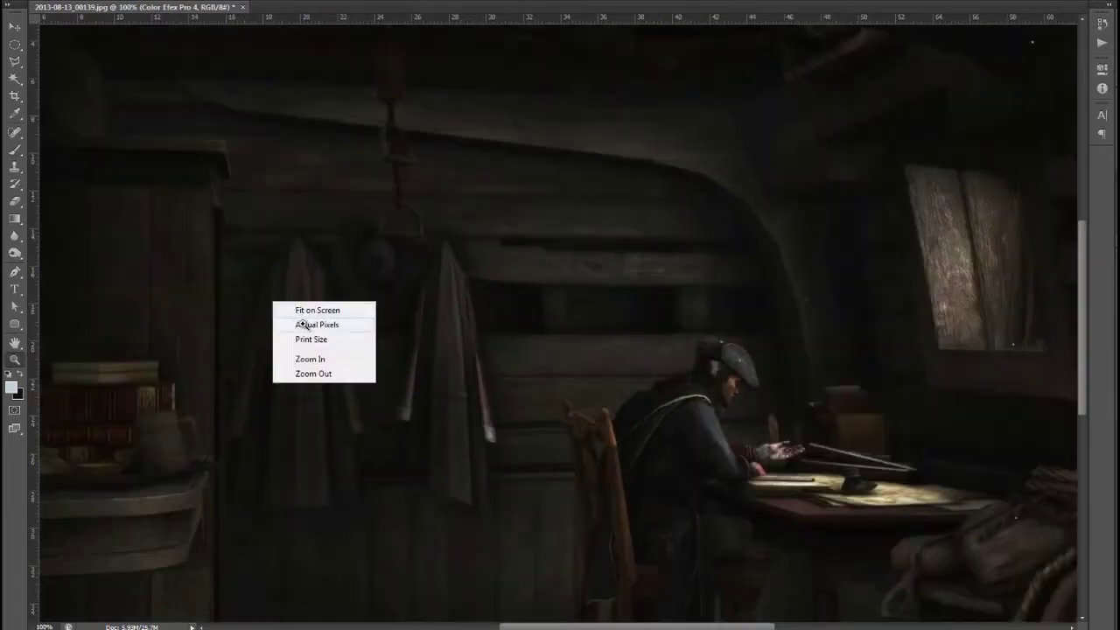
View the seated writer at actual pixels and pick a new foreground colour for the shape
left_click_drag(718, 260, 520, 240)
left_click(11, 383)
key("Escape")
scroll(459, 291, "up", 2)
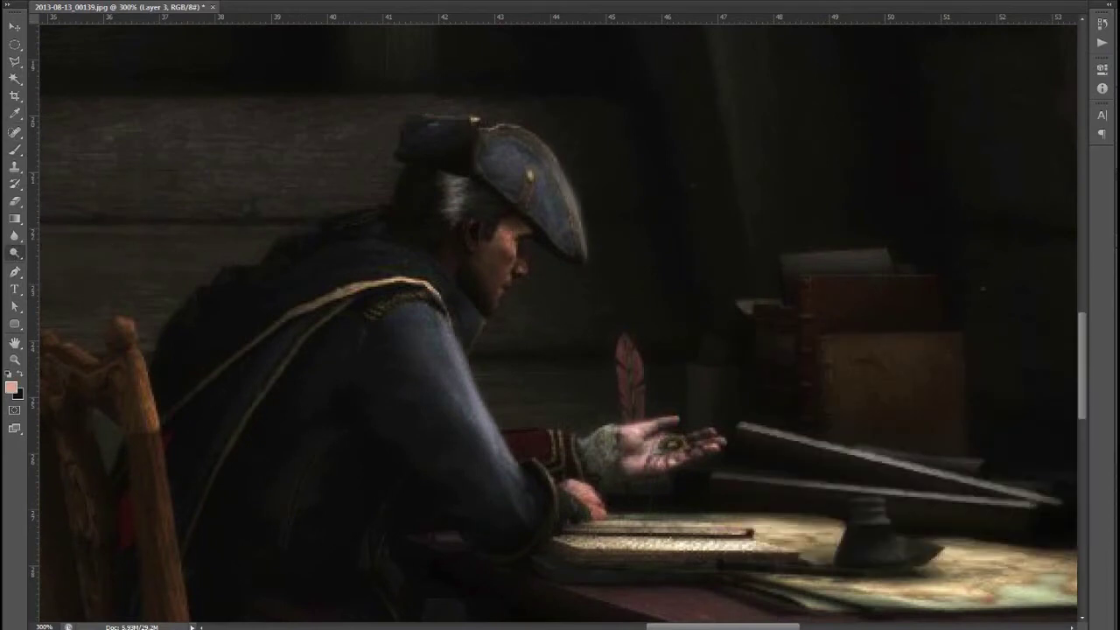
right_click(603, 308)
key("Escape")
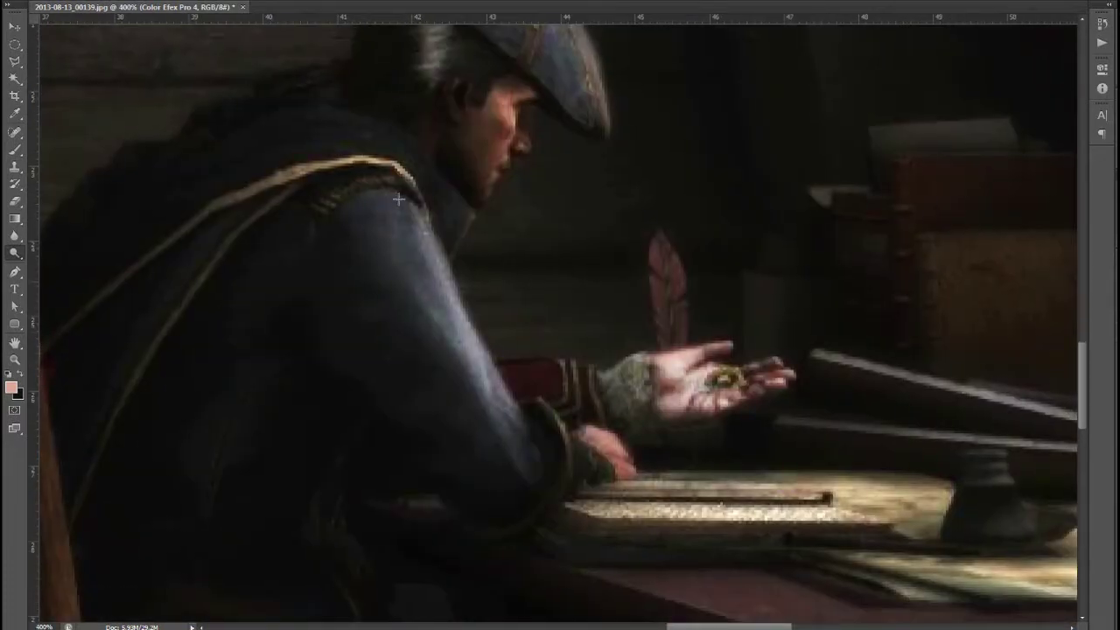
scroll(566, 388, "down", 2)
scroll(566, 388, "down", 1)
scroll(566, 387, "down", 1)
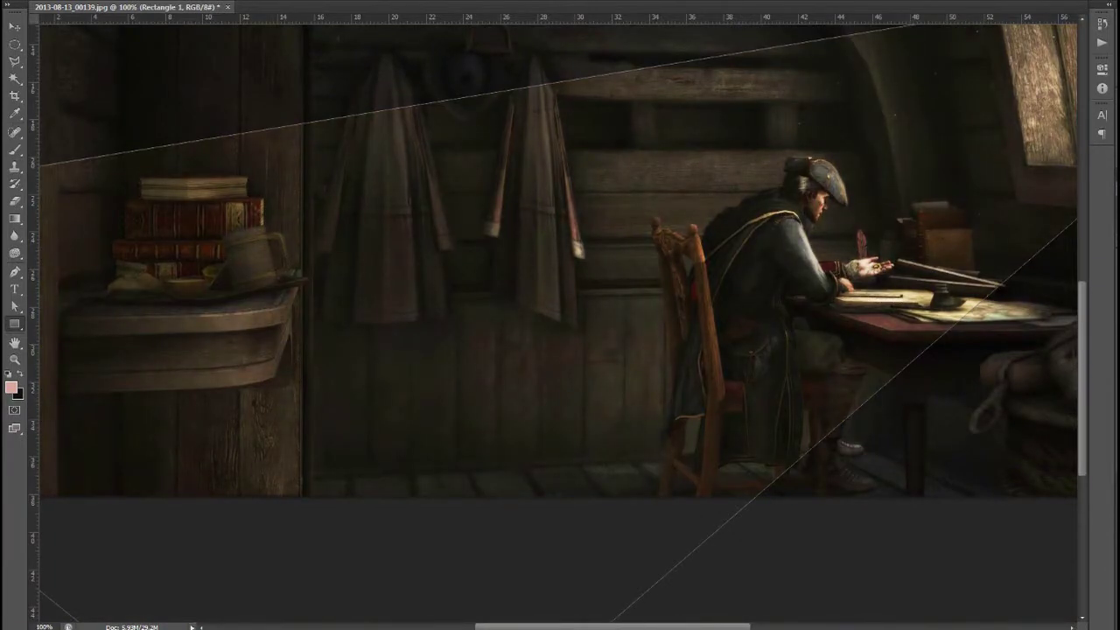
Rasterize the rectangle layer and soften it with a Gaussian Blur
right_click(1038, 187)
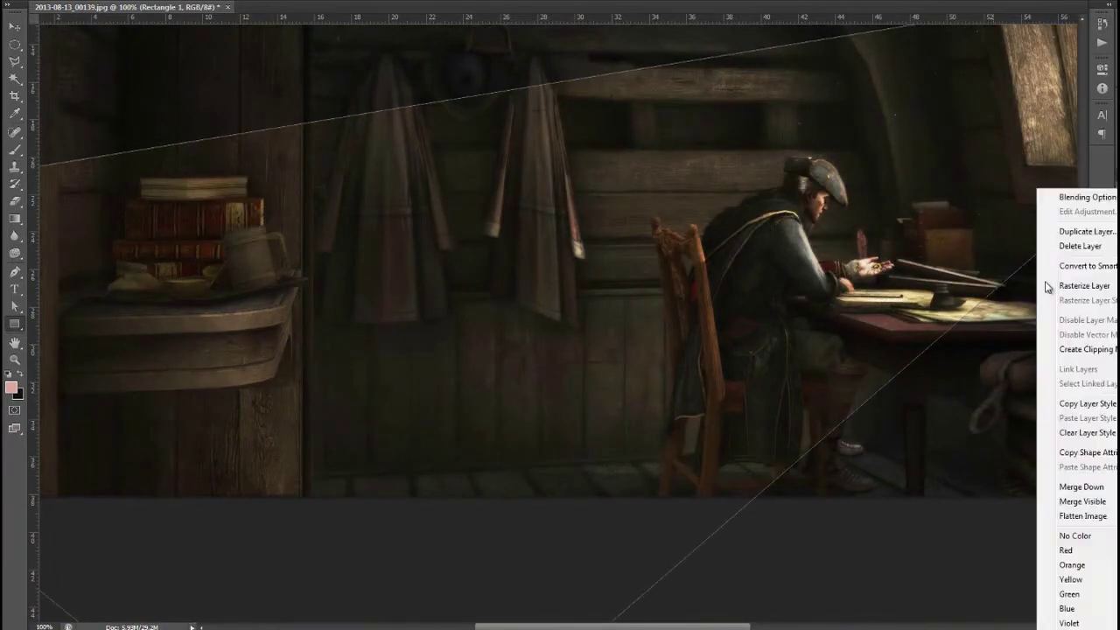
left_click(1053, 282)
key("Return")
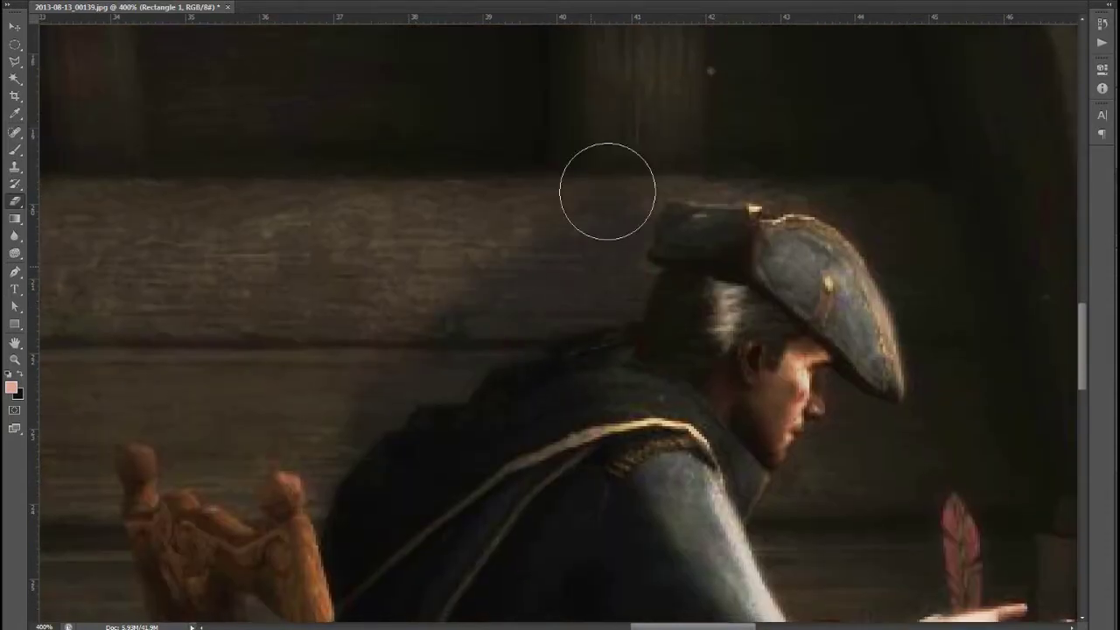
key("ctrl+1")
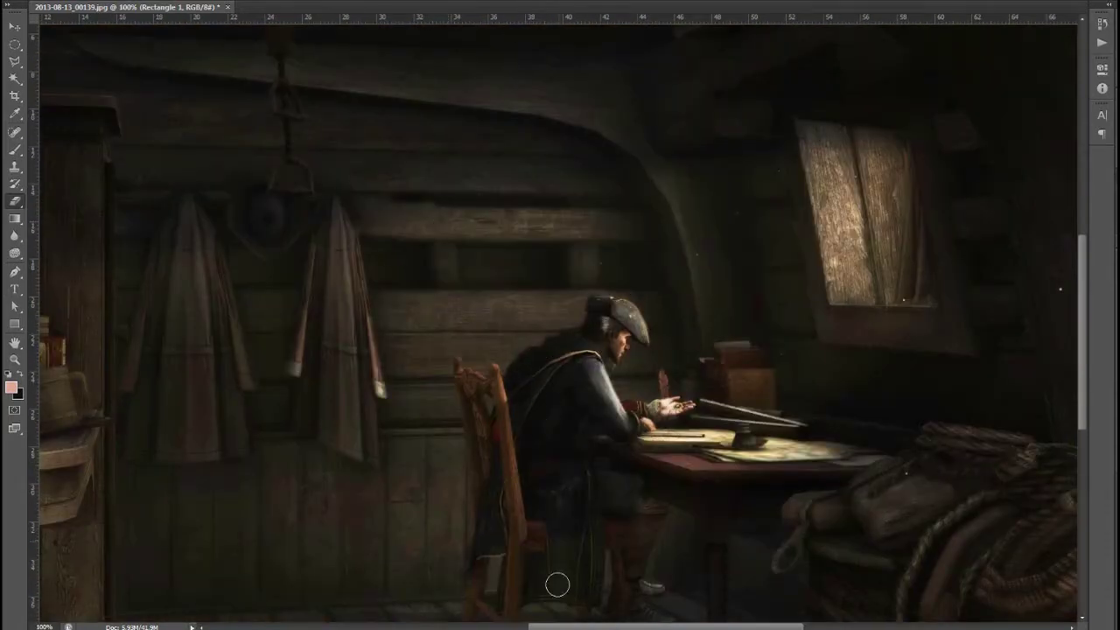
Erase the light wash off the cupboard with a large eraser brush
left_click_drag(557, 584, 582, 416)
scroll(437, 219, "down", 2)
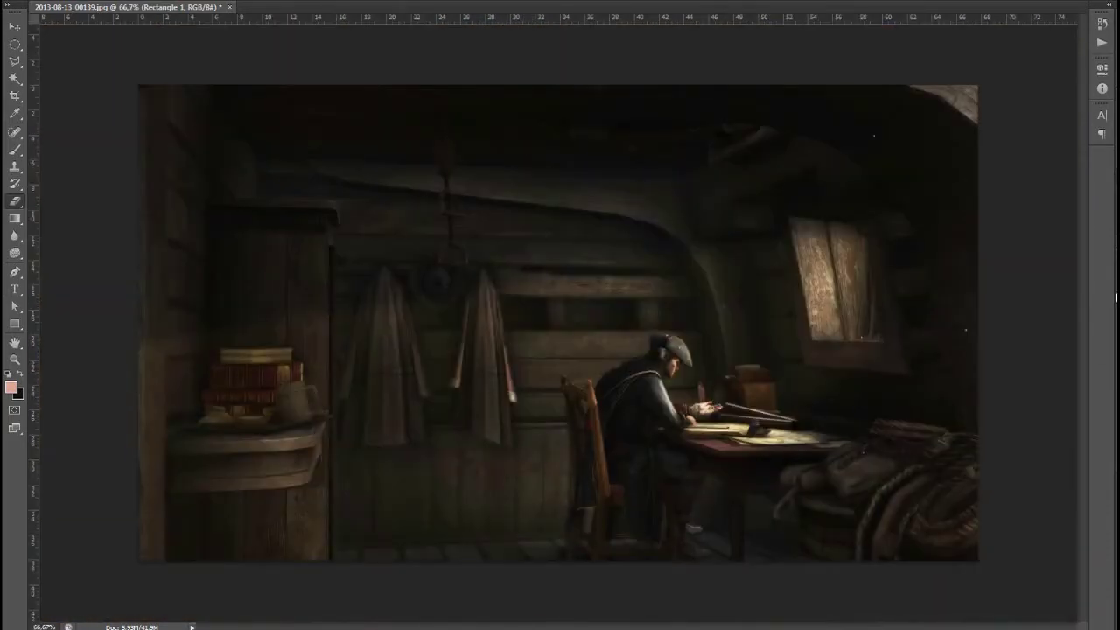
scroll(599, 246, "up", 3)
scroll(899, 260, "down", 2)
scroll(730, 275, "up", 3)
scroll(600, 187, "down", 3)
scroll(758, 170, "up", 2)
scroll(758, 170, "down", 1)
scroll(764, 261, "down", 1)
right_click(412, 398)
left_click_drag(516, 411, 549, 411)
left_click_drag(213, 313, 291, 549)
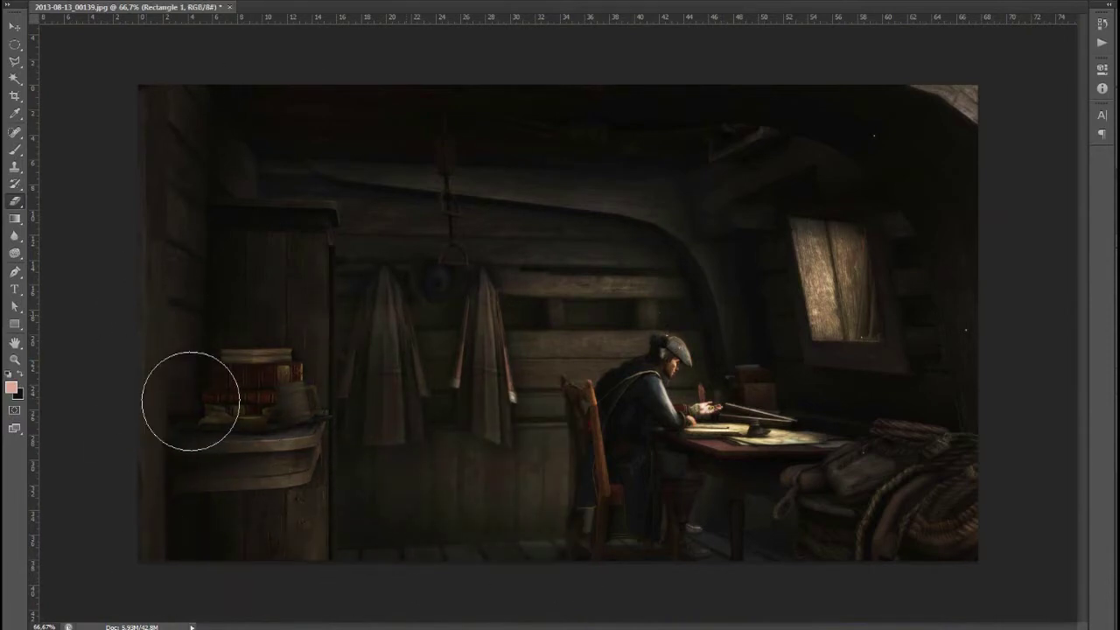
scroll(665, 377, "up", 3)
Erase the wash back from the seated writer, using smaller then larger brush sizes
right_click(576, 362)
left_click_drag(648, 388, 600, 387)
key("Return")
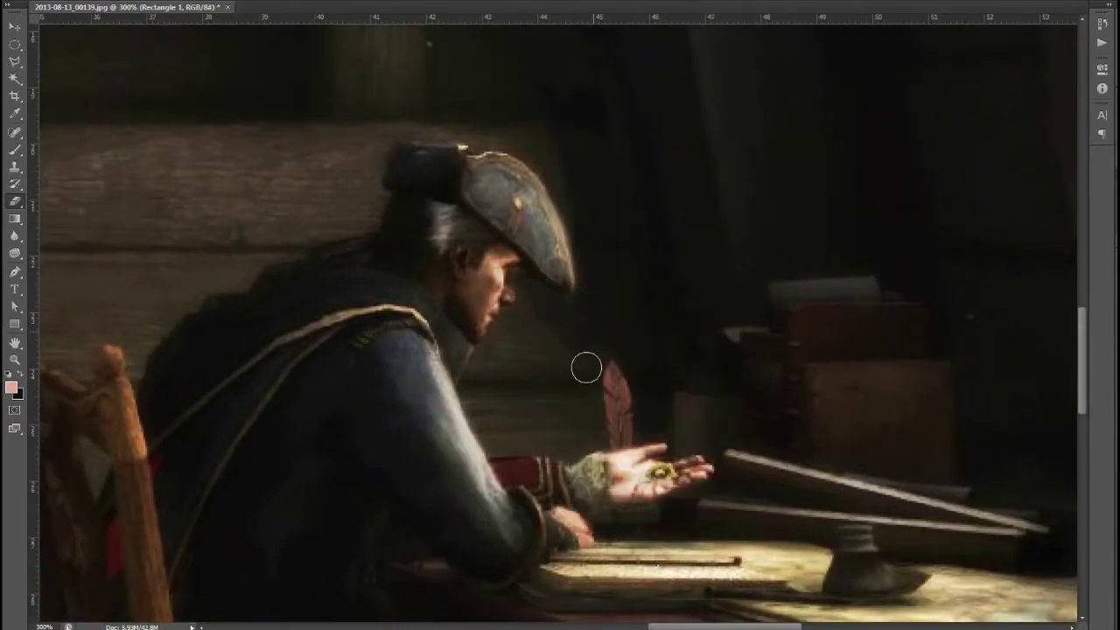
scroll(599, 318, "up", 3)
scroll(598, 318, "left", 6)
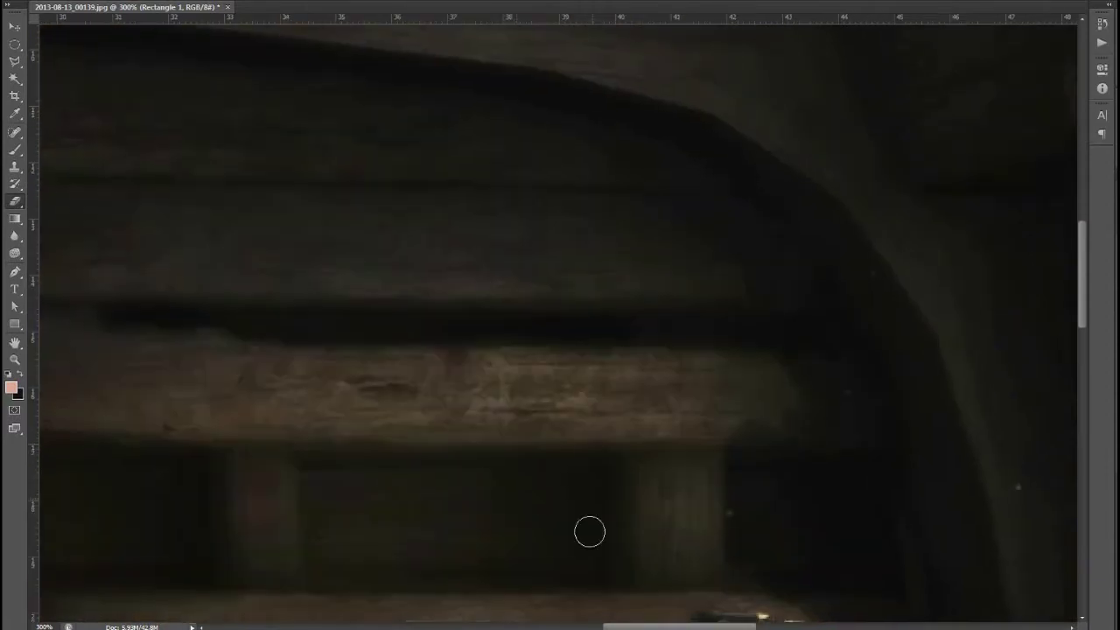
scroll(599, 313, "down", 2)
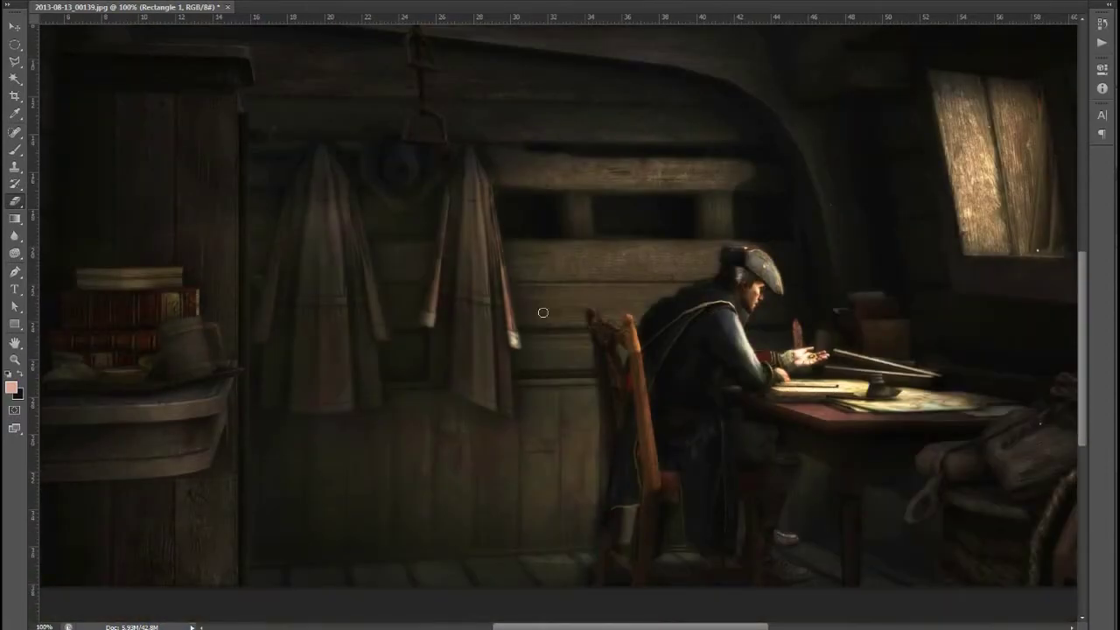
right_click(394, 276)
left_click_drag(464, 292, 525, 292)
key("Return")
scroll(564, 395, "right", 5)
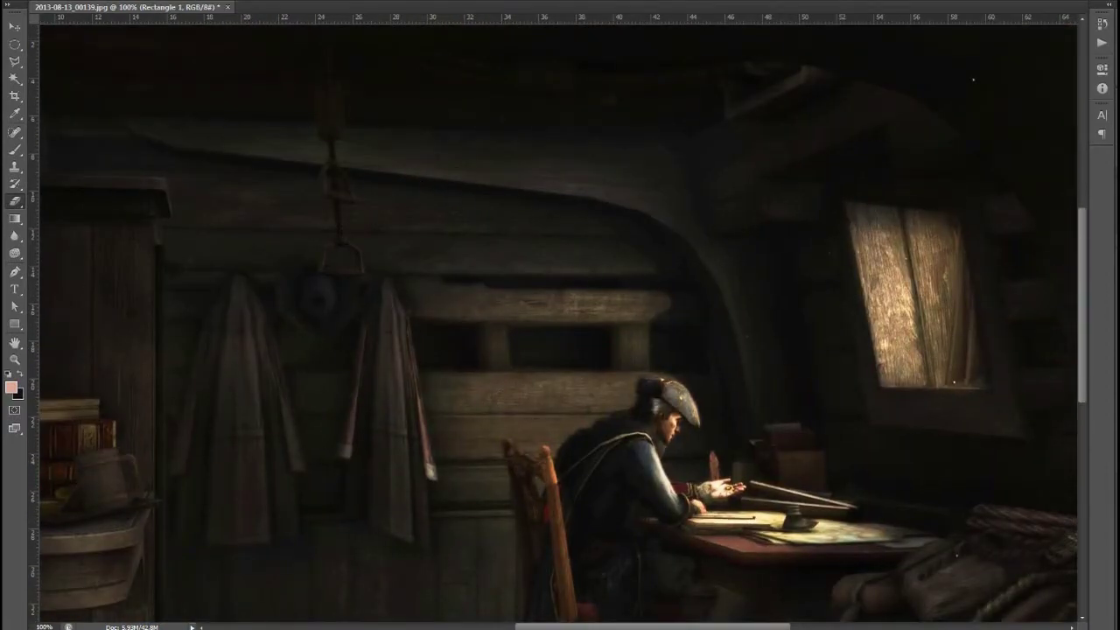
scroll(638, 302, "up", 3)
scroll(637, 301, "left", 1)
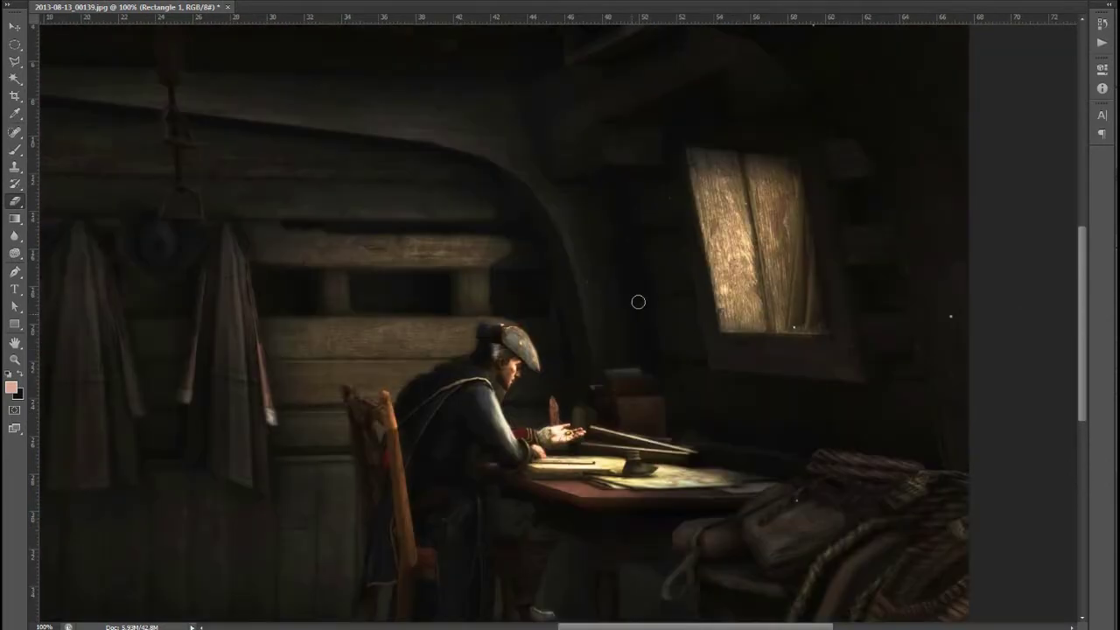
scroll(772, 435, "down", 1)
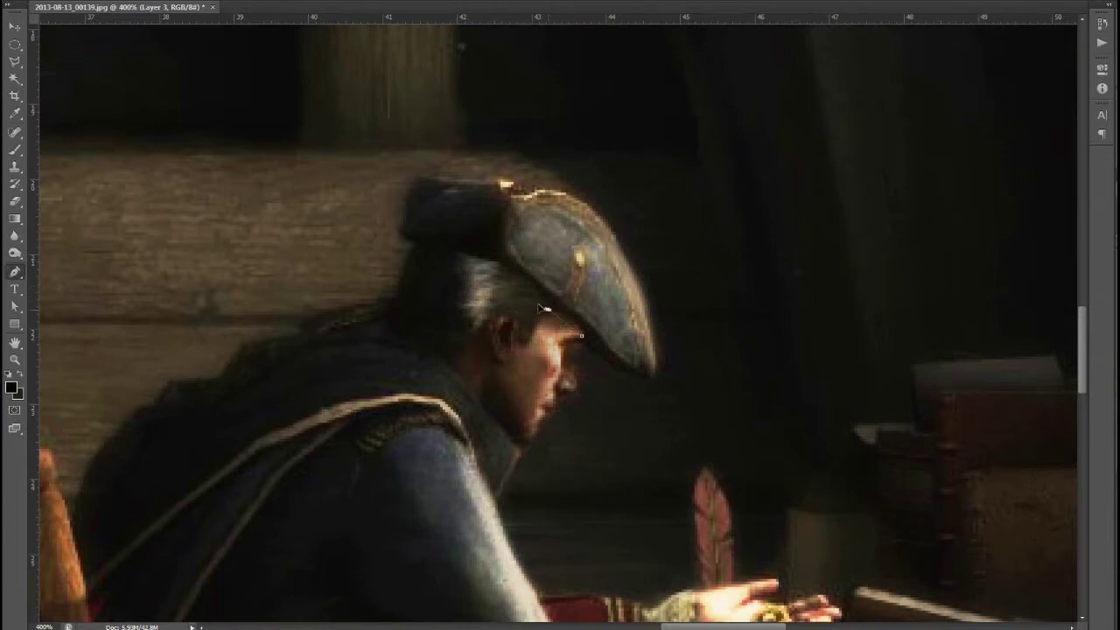
Undo the black stroke on the hat brim and fit the whole image on screen
key("ctrl+z")
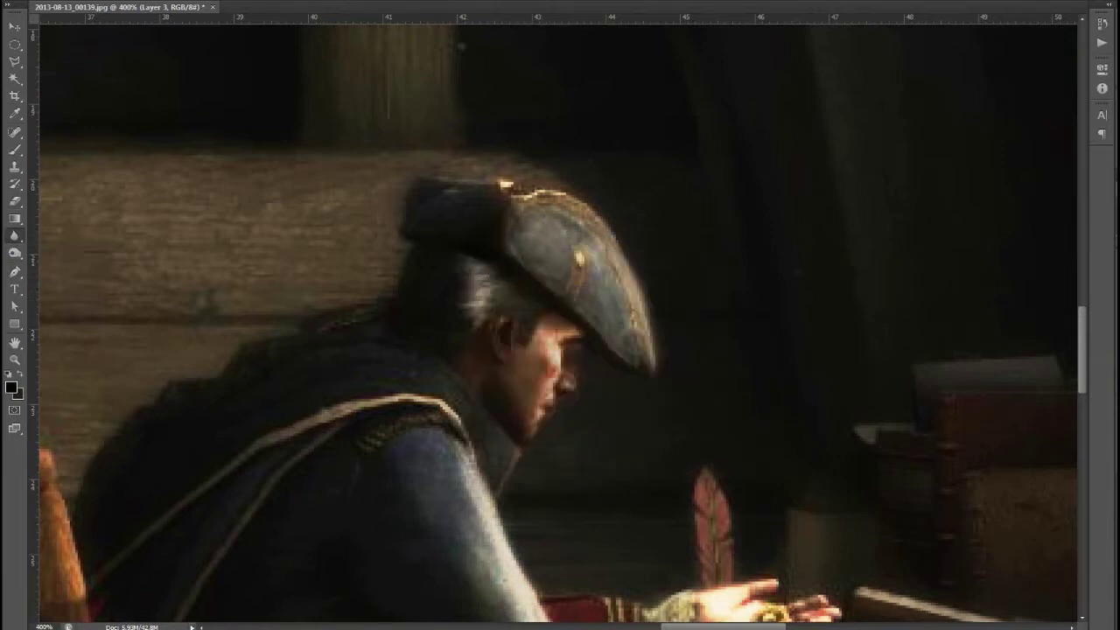
key("ctrl+minus")
right_click(526, 215)
key("Escape")
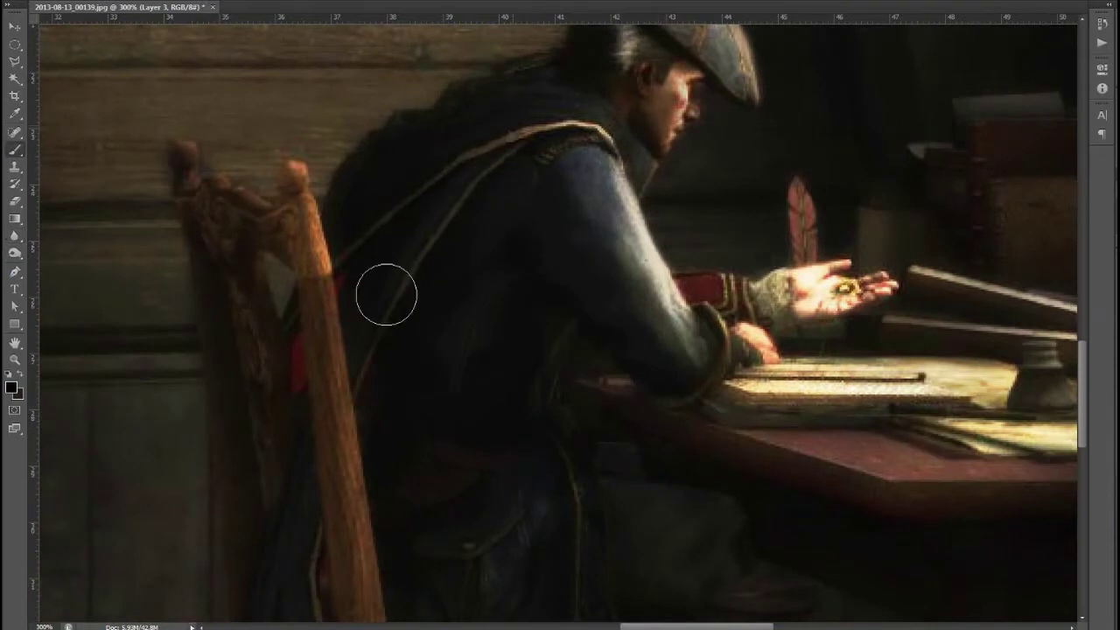
scroll(422, 211, "down", 5)
scroll(491, 455, "left", 5)
scroll(804, 237, "down", 3)
scroll(696, 395, "right", 4)
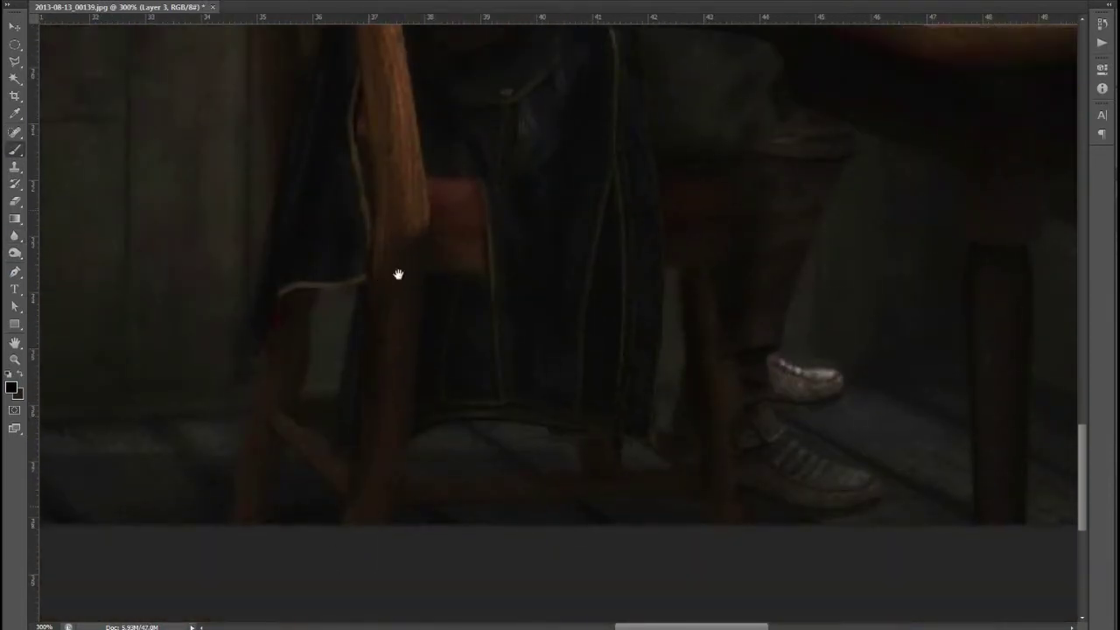
scroll(344, 430, "up", 4)
scroll(521, 370, "left", 1)
mouse_move(419, 143)
left_mouse_down()
mouse_move(391, 379)
mouse_move(439, 244)
left_mouse_up()
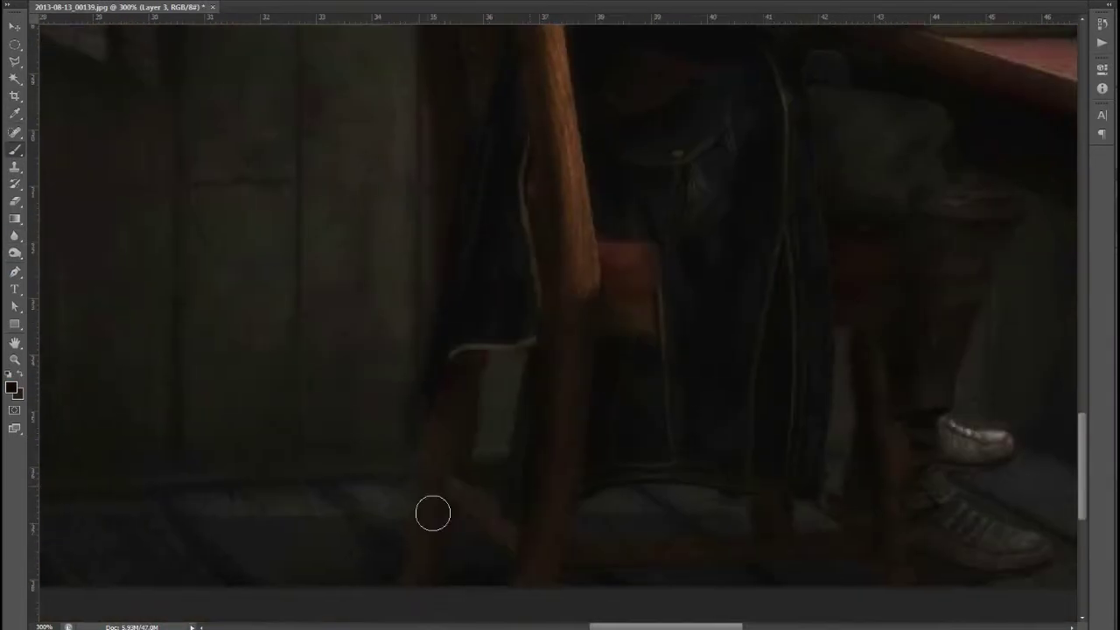
key("ctrl+0")
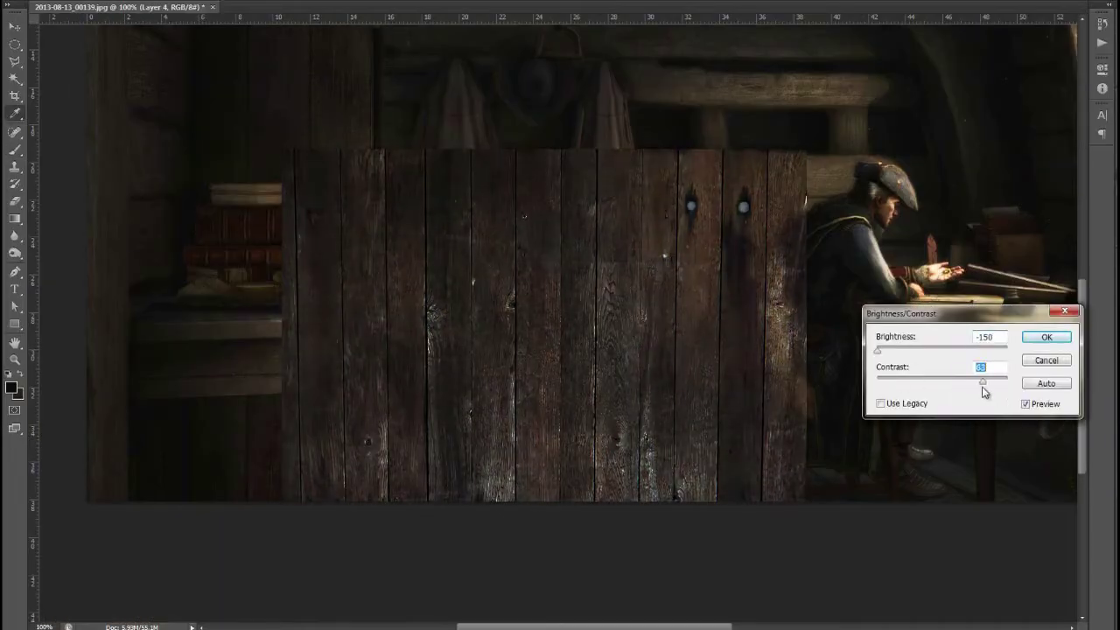
Move, tilt and distort the wood texture into a strip along the lower wall
left_click_drag(601, 347, 604, 379)
left_click_drag(969, 317, 975, 294)
left_click_drag(779, 355, 829, 406)
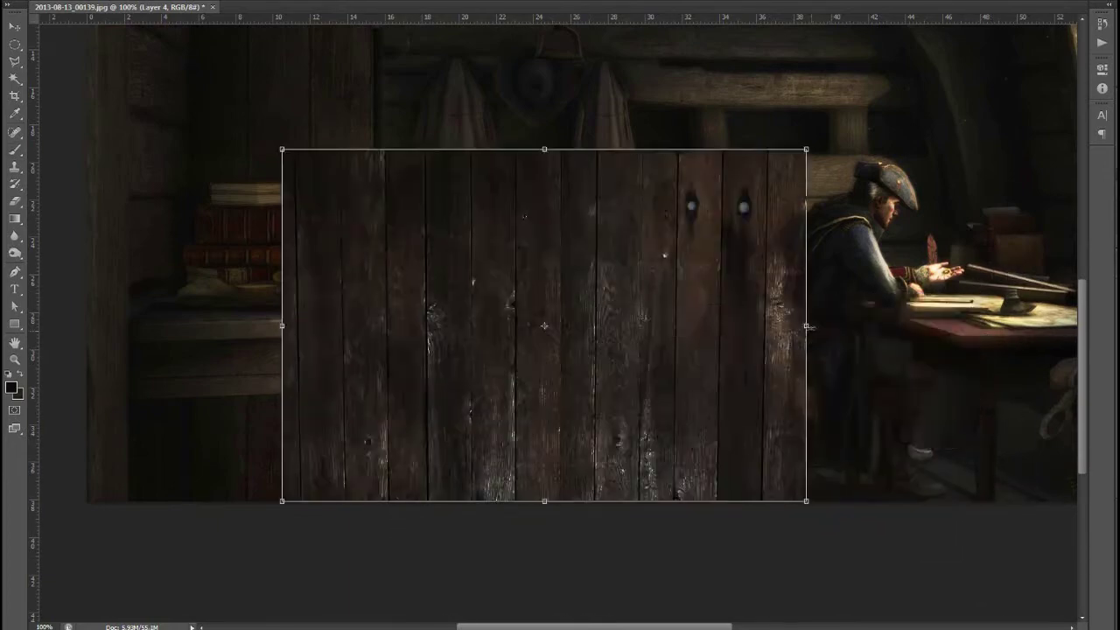
right_click(435, 388)
left_click(488, 461)
left_click_drag(263, 264, 262, 285)
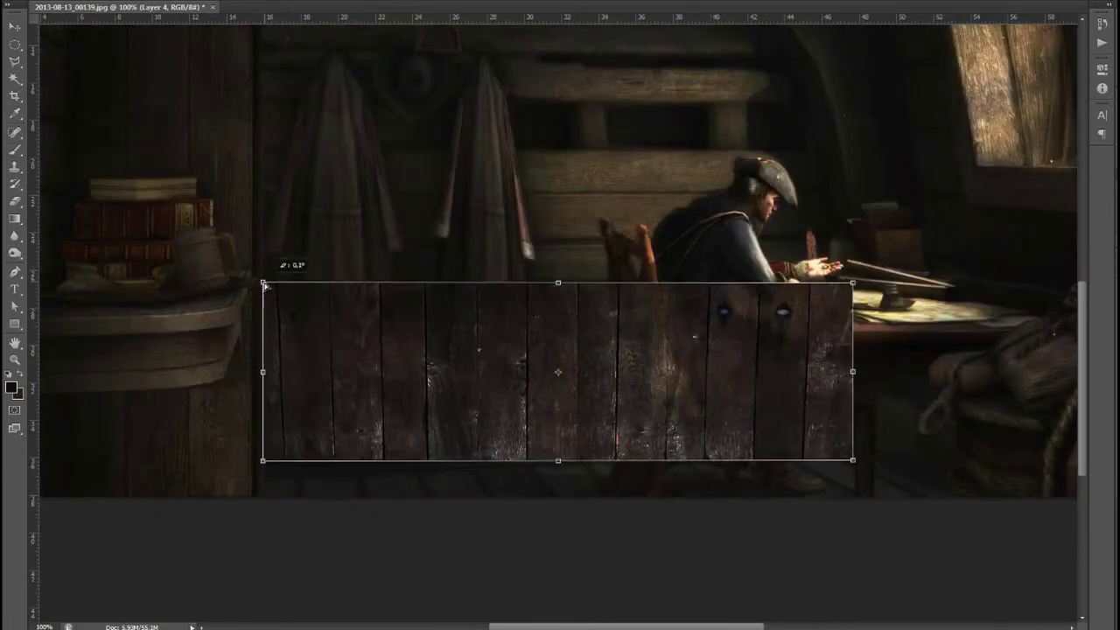
left_click_drag(852, 459, 853, 434)
key("Return")
Re-transform the wood strip to tilt it about -2 degrees
key("ctrl+t")
right_click(477, 363)
left_click(503, 437)
left_click_drag(853, 441, 853, 457)
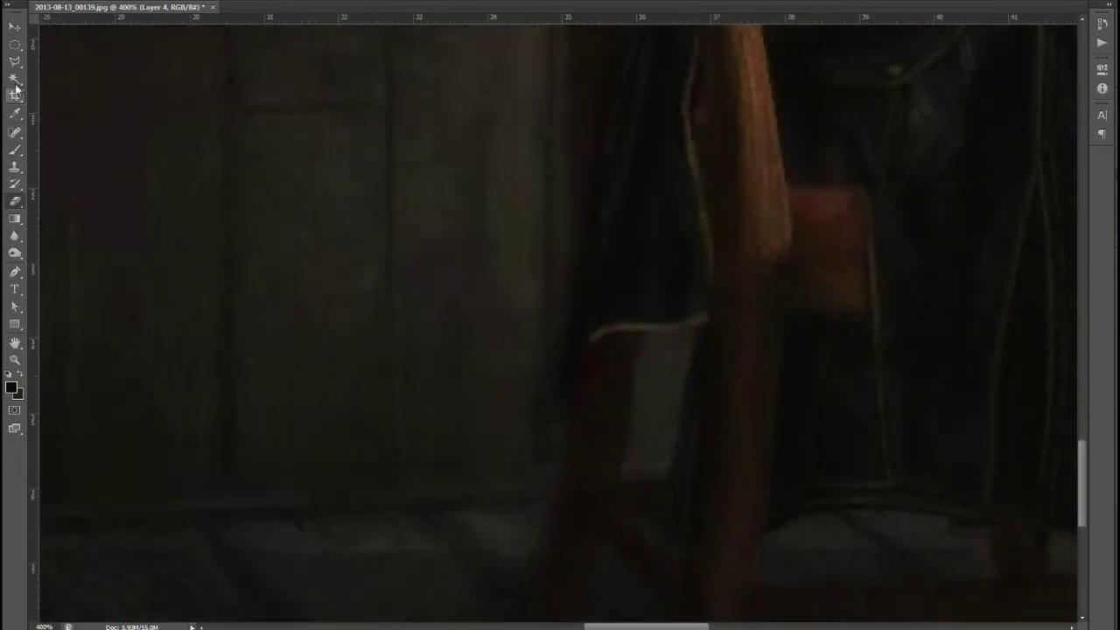
Outline the area around the chair and boot with a Polygonal Lasso selection
left_click(15, 61)
left_click(1006, 175)
left_click(872, 123)
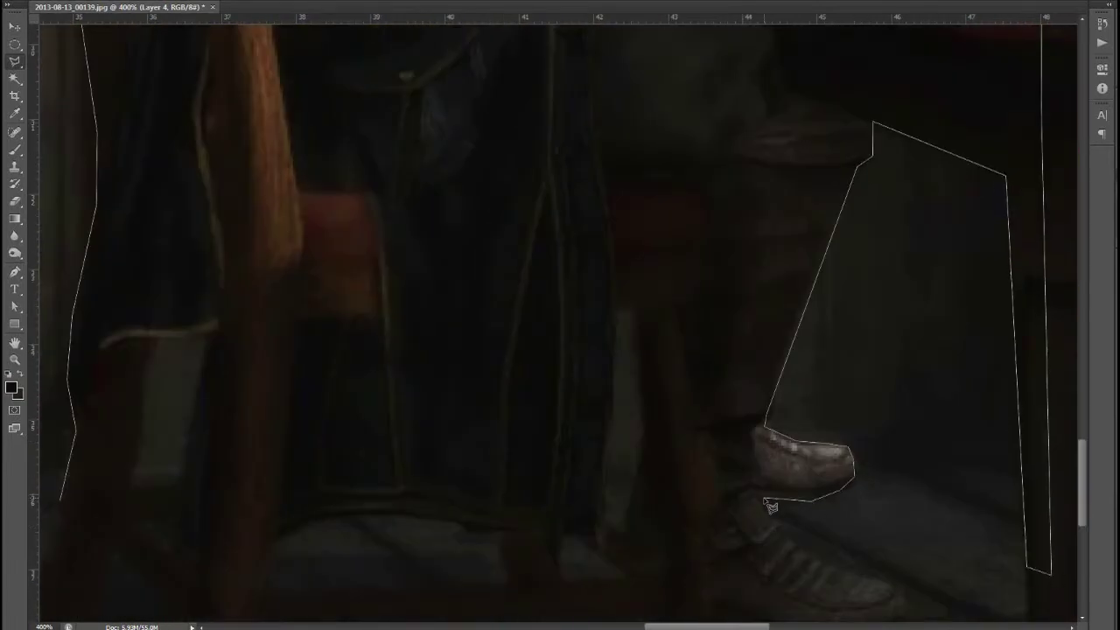
left_click(513, 301)
left_click(426, 220)
double_click(426, 350)
key("ctrl+0")
Darken the selected wood panelling with a gradient and inspect the planks up close
key("ctrl+u")
key("Escape")
key("alt+i")
key("j")
key("b")
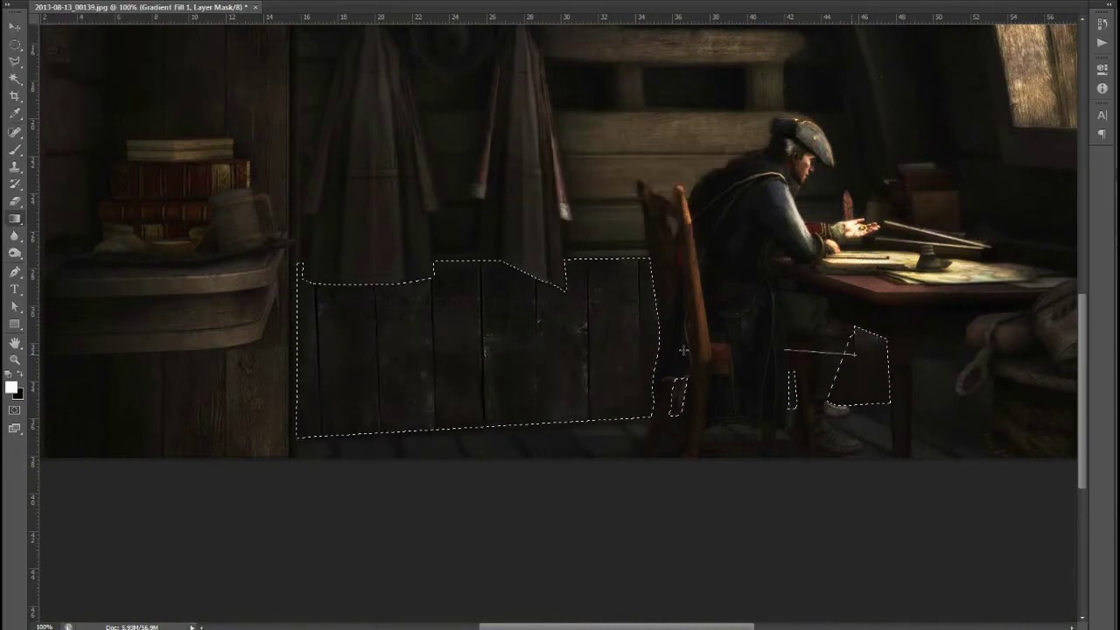
left_click_drag(393, 408, 429, 394)
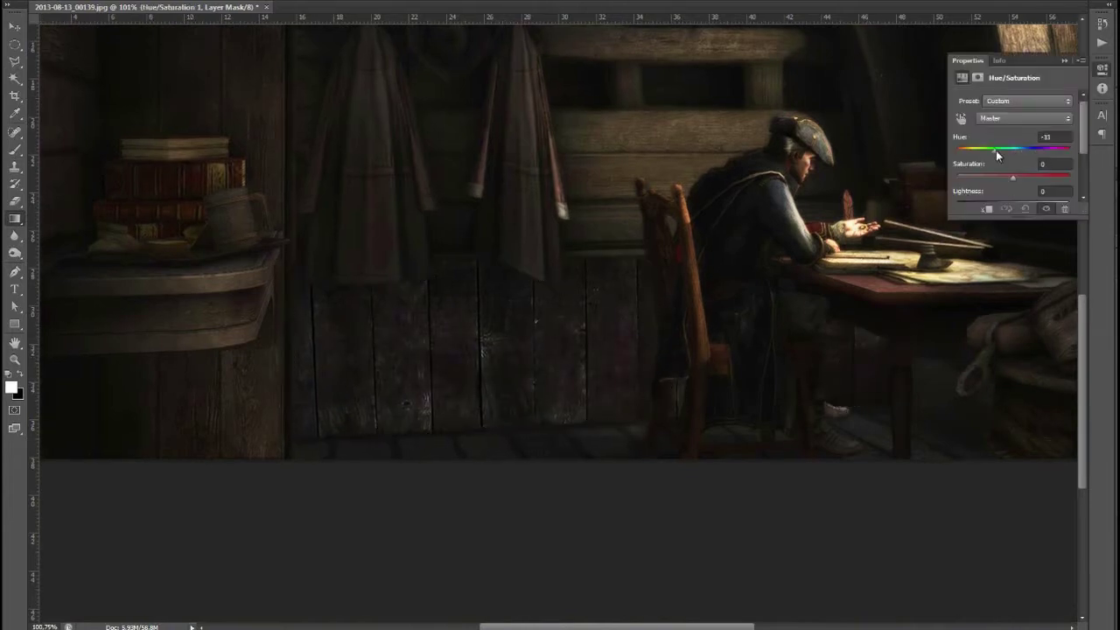
left_click_drag(892, 255, 292, 442)
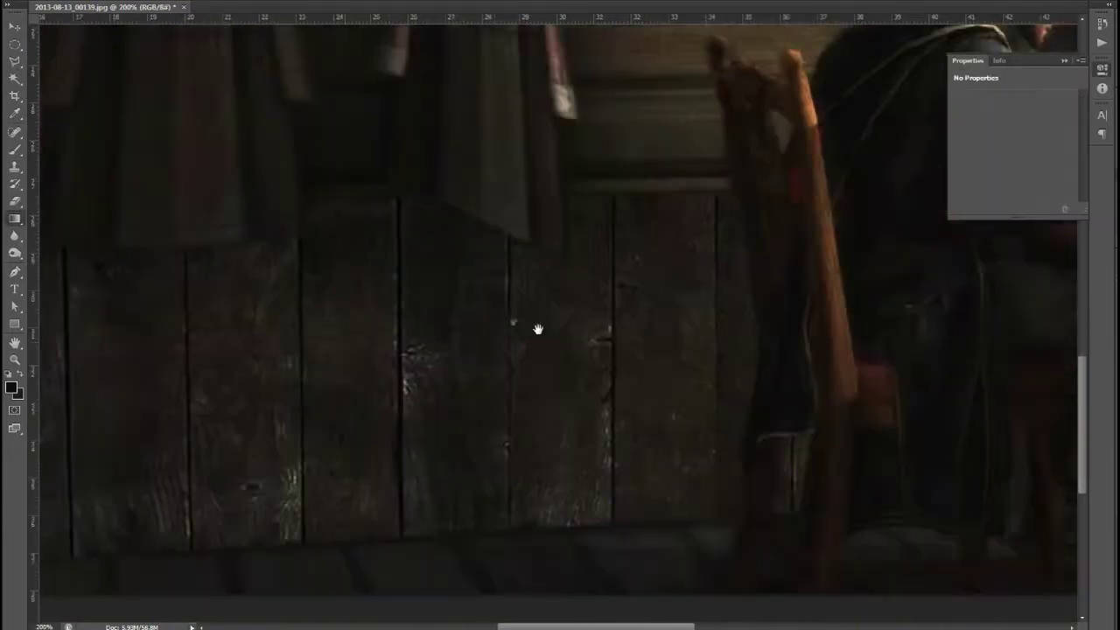
left_click_drag(537, 329, 517, 381)
key("b")
left_click_drag(531, 514, 514, 434)
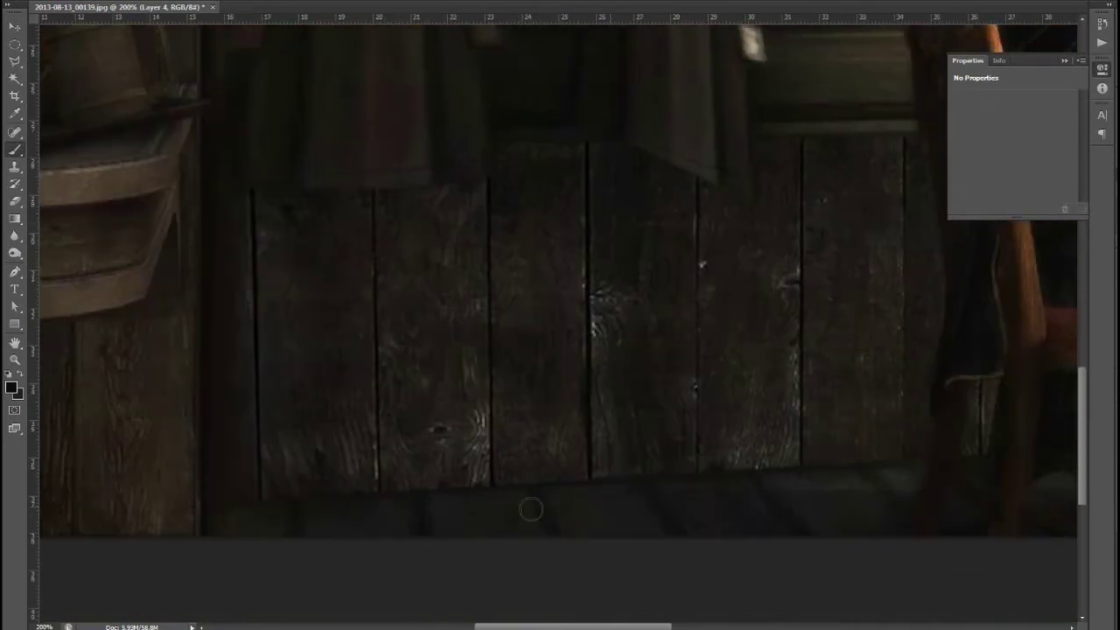
right_click(280, 370)
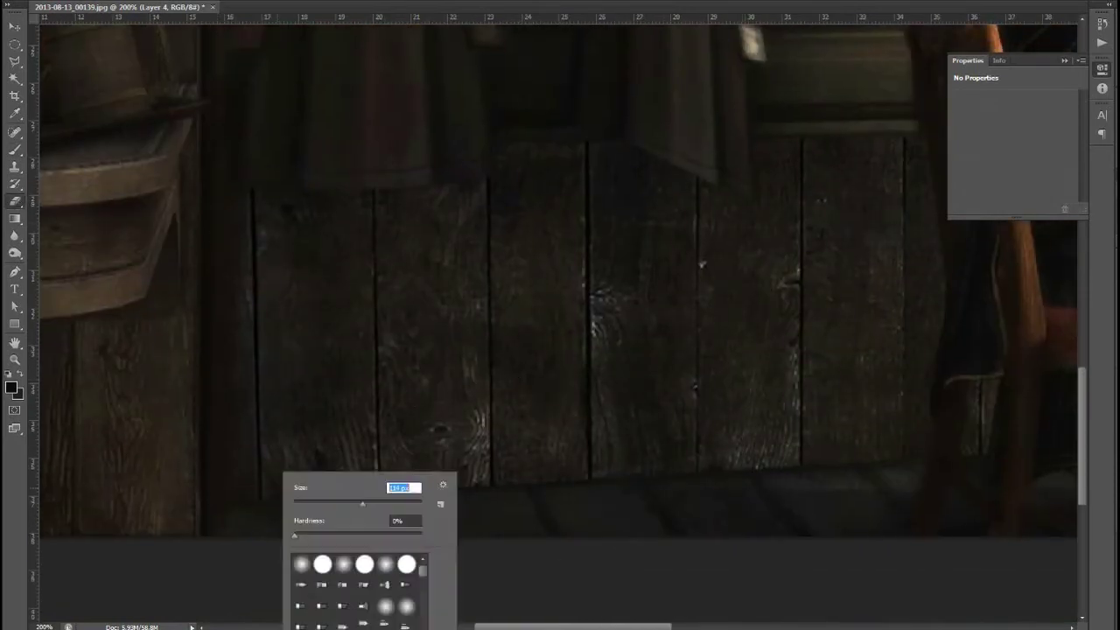
scroll(905, 463, "right", 5)
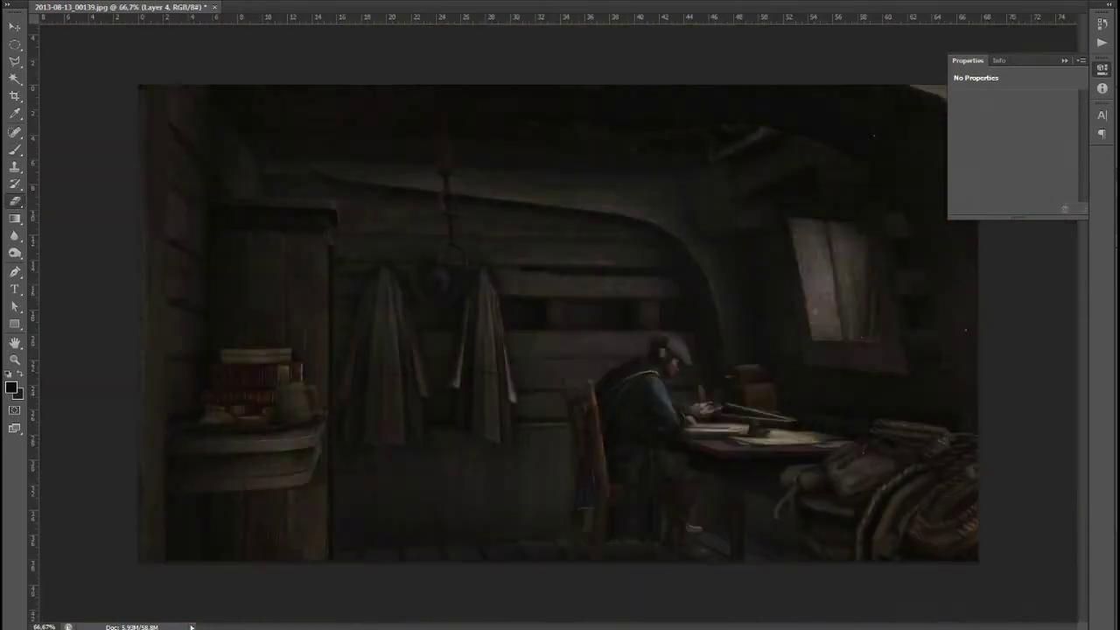
left_click_drag(551, 226, 671, 271)
key("ctrl+r")
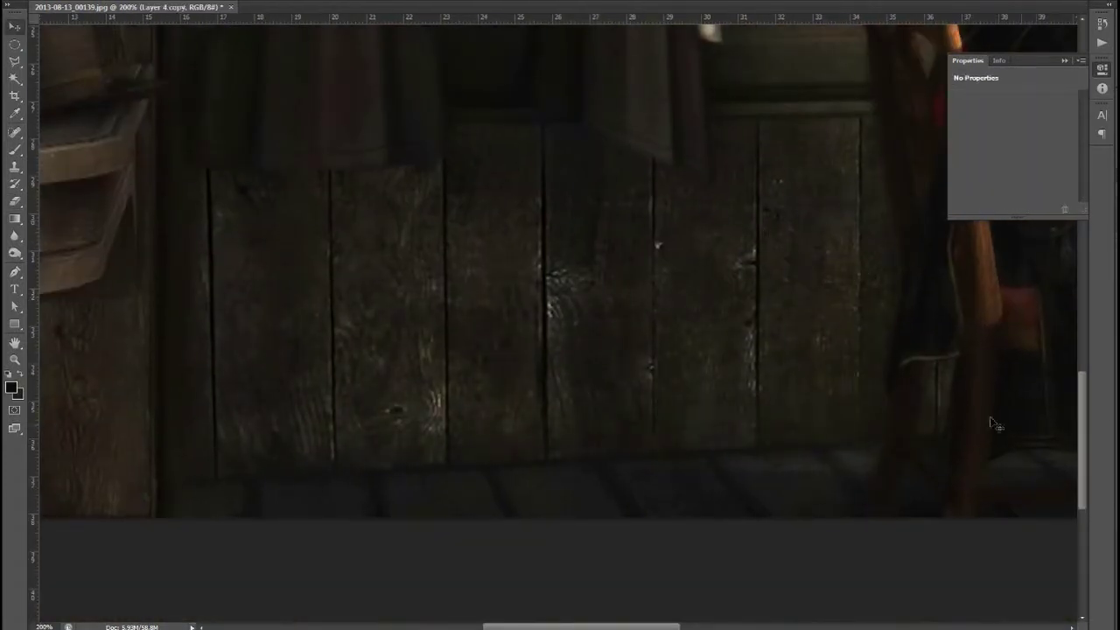
key("ctrl+minus")
key("ctrl+t")
right_click(592, 308)
key("Escape")
key("Escape")
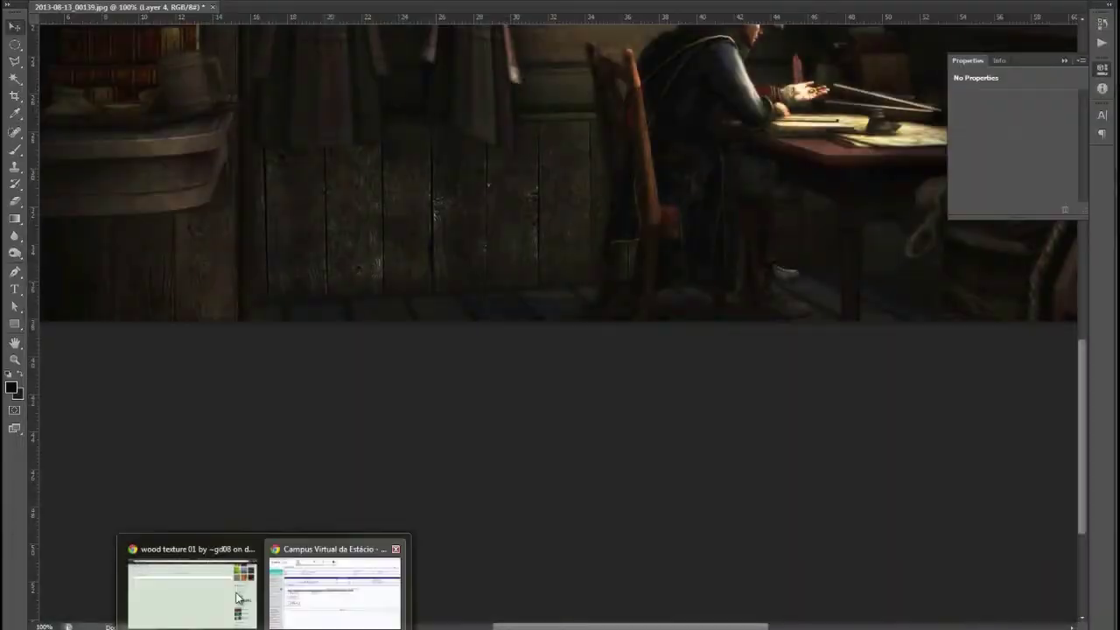
left_click(187, 587)
scroll(893, 358, "down", 5)
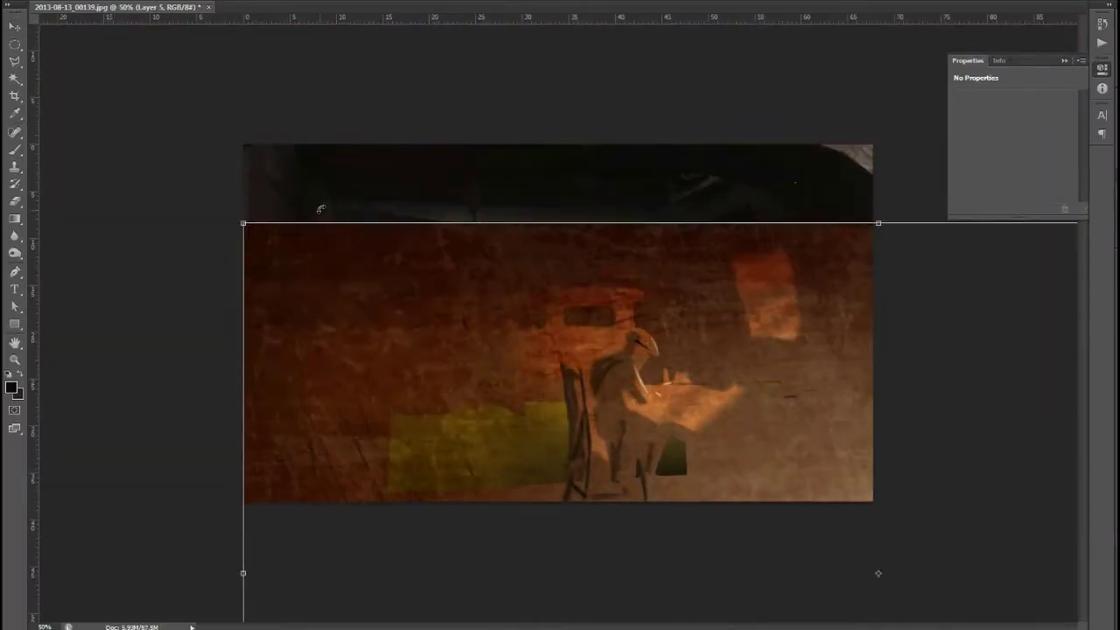
Shrink and lower the pasted grunge texture over the floor area, then return from its mask
left_click_drag(320, 208, 724, 552)
scroll(630, 543, "up", 2)
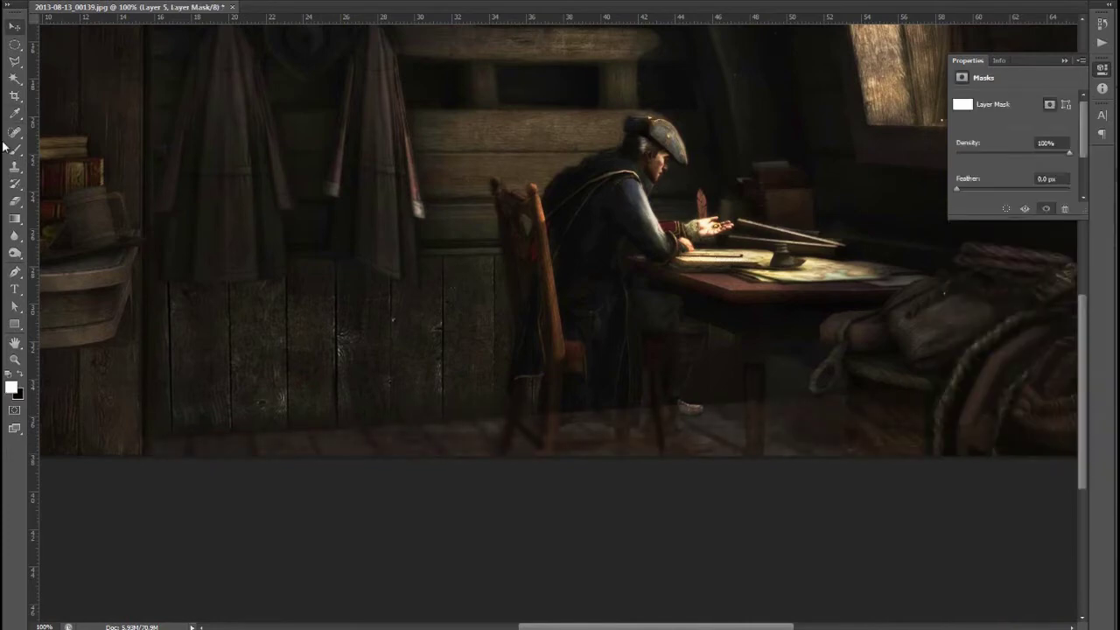
scroll(756, 401, "up", 3)
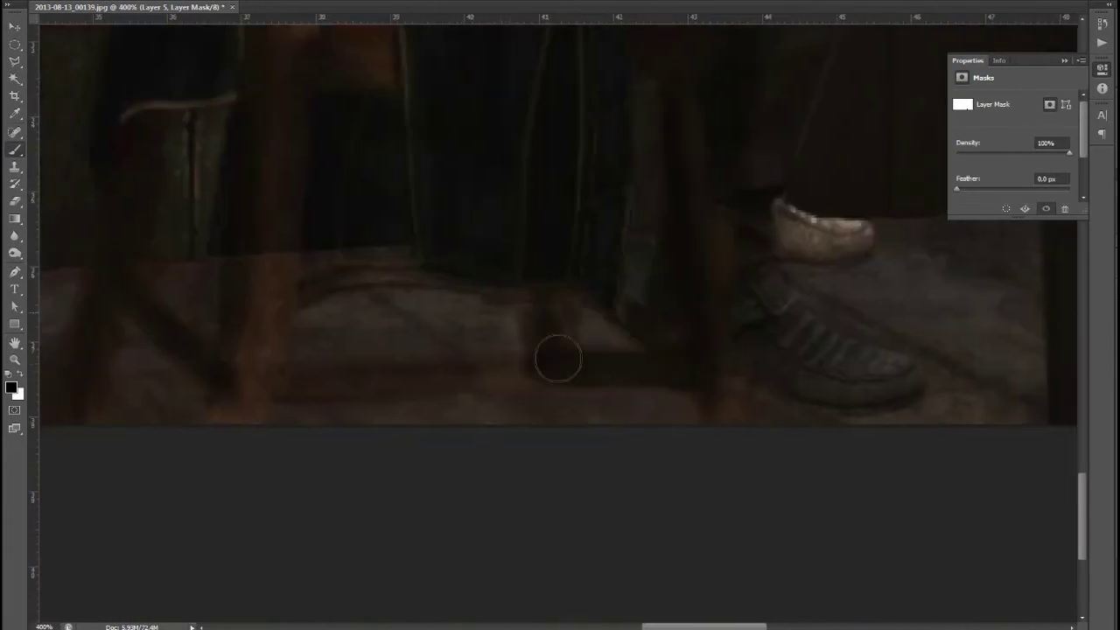
scroll(486, 303, "down", 5)
scroll(758, 385, "up", 3)
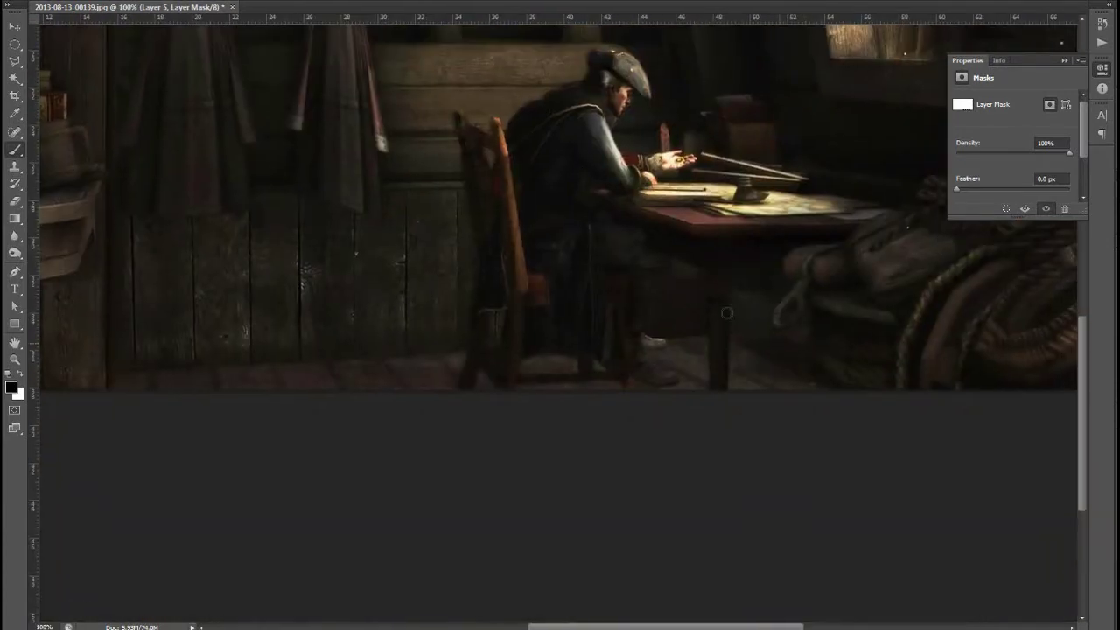
key("ctrl+2")
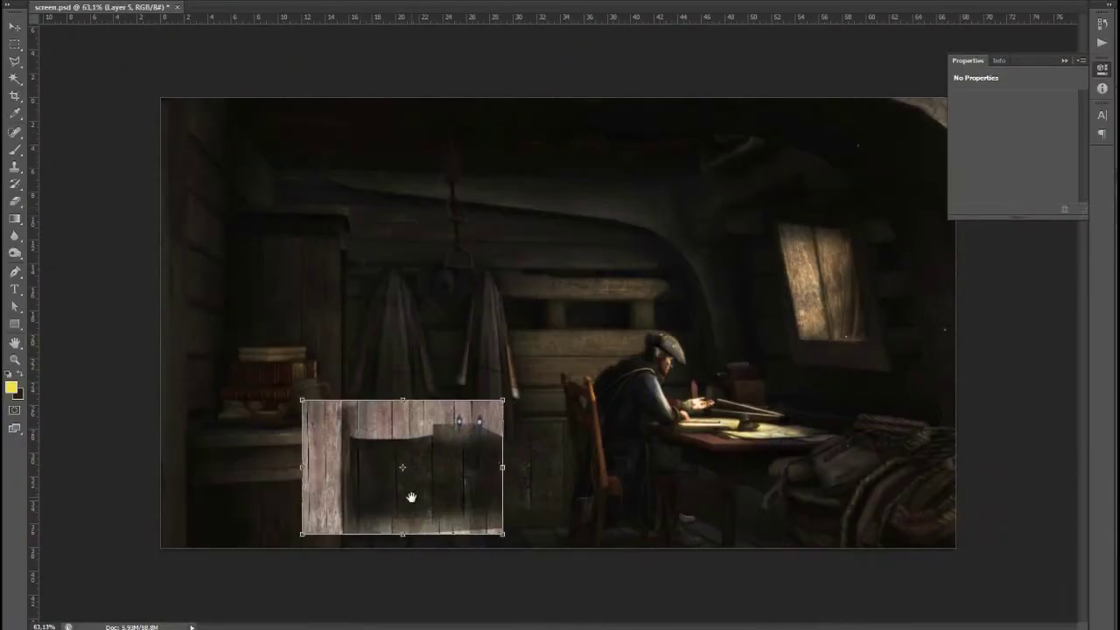
Fade the wood floor into shadow with a gradient and deselect
scroll(790, 512, "down", 3)
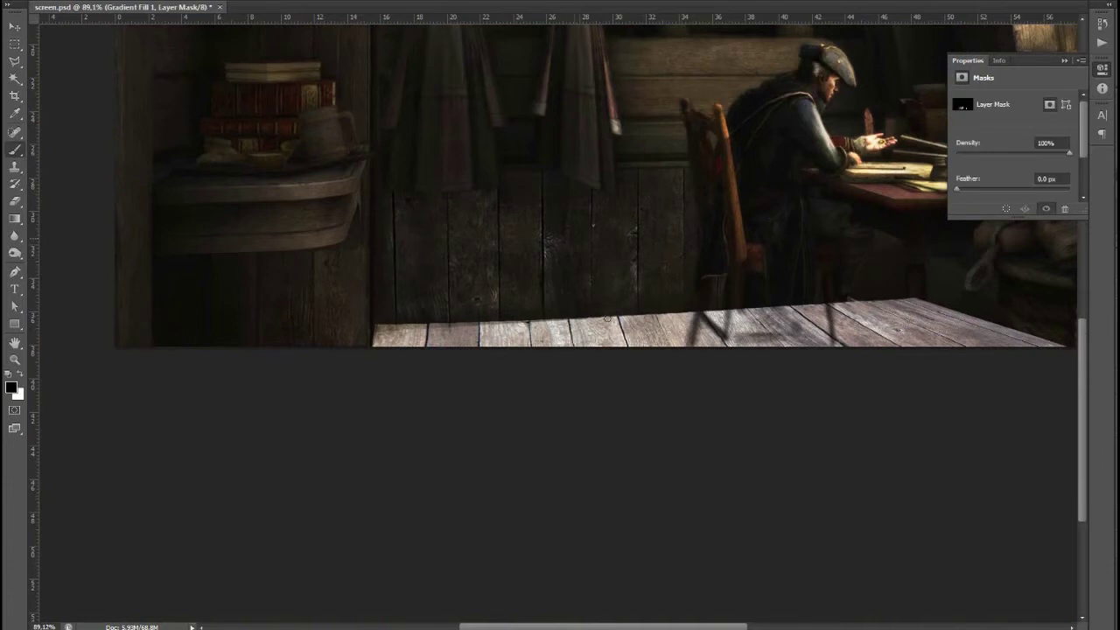
left_click_drag(58, 523, 569, 398)
key("ctrl+d")
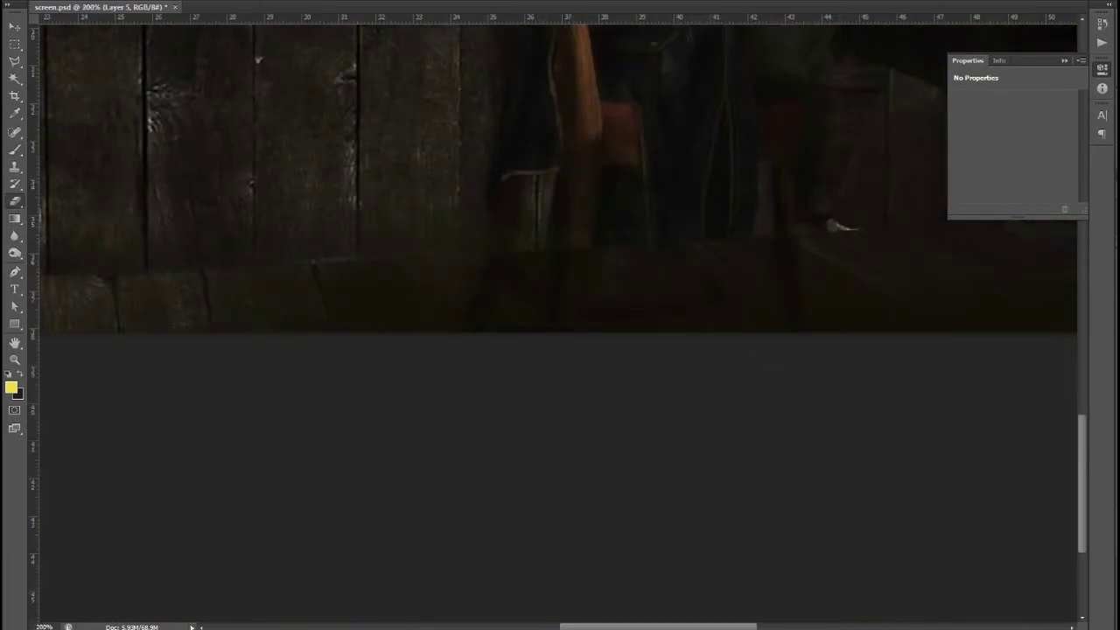
Select the floor area under the chair with the Polygonal Lasso
left_click_drag(783, 202, 636, 347)
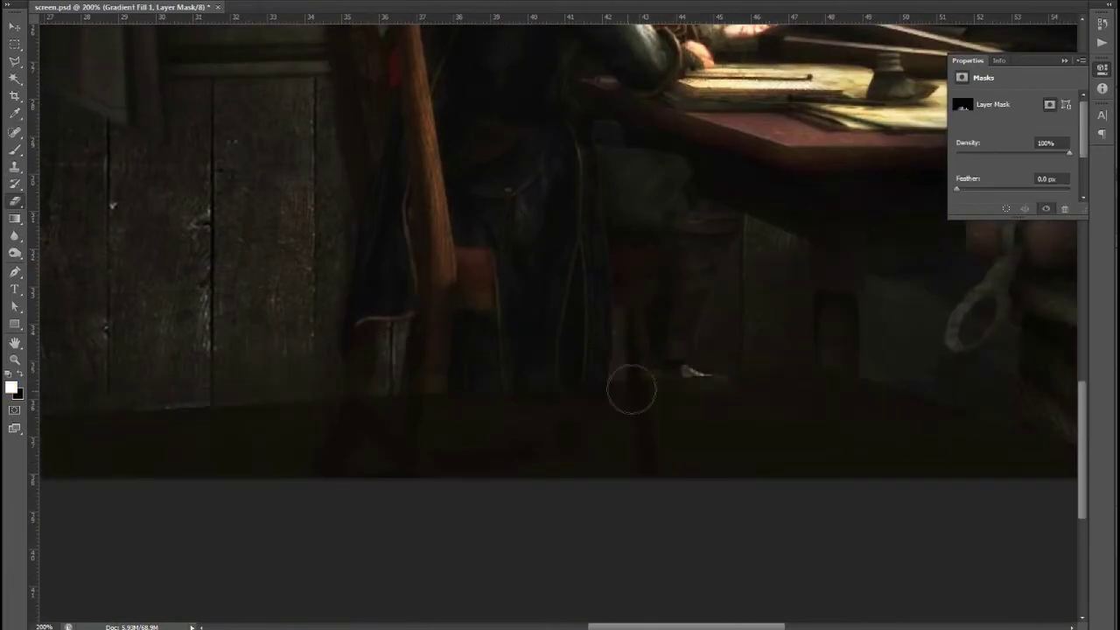
key("l")
left_click(338, 398)
left_click(315, 482)
left_click(348, 483)
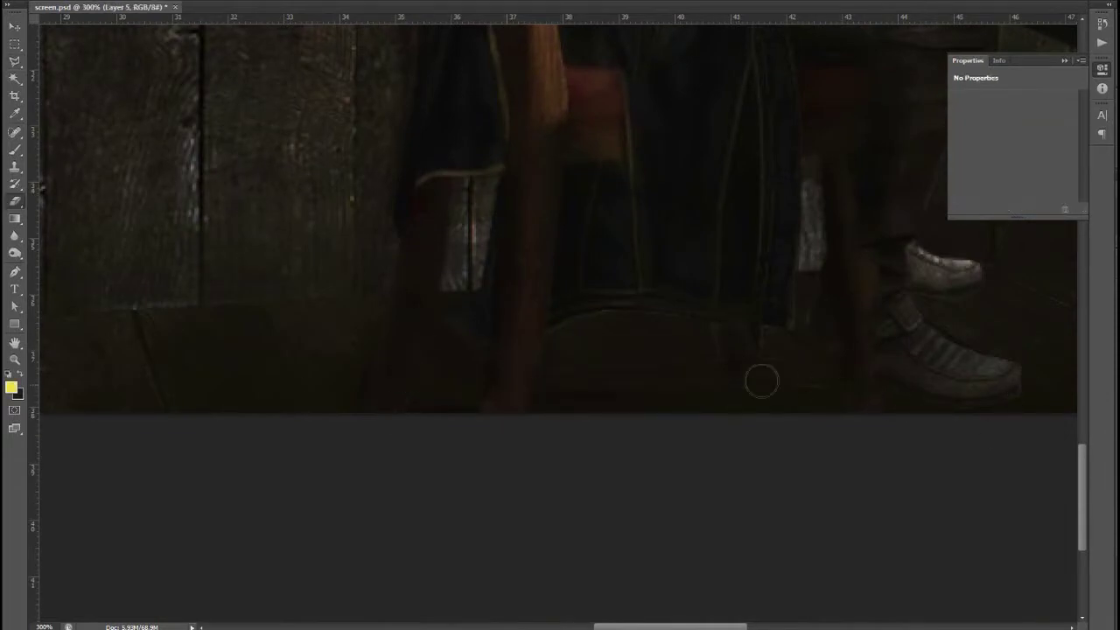
Shrink the brush to about half size and ready dodge/burn for shadows around the chair legs
left_click_drag(717, 377, 692, 290)
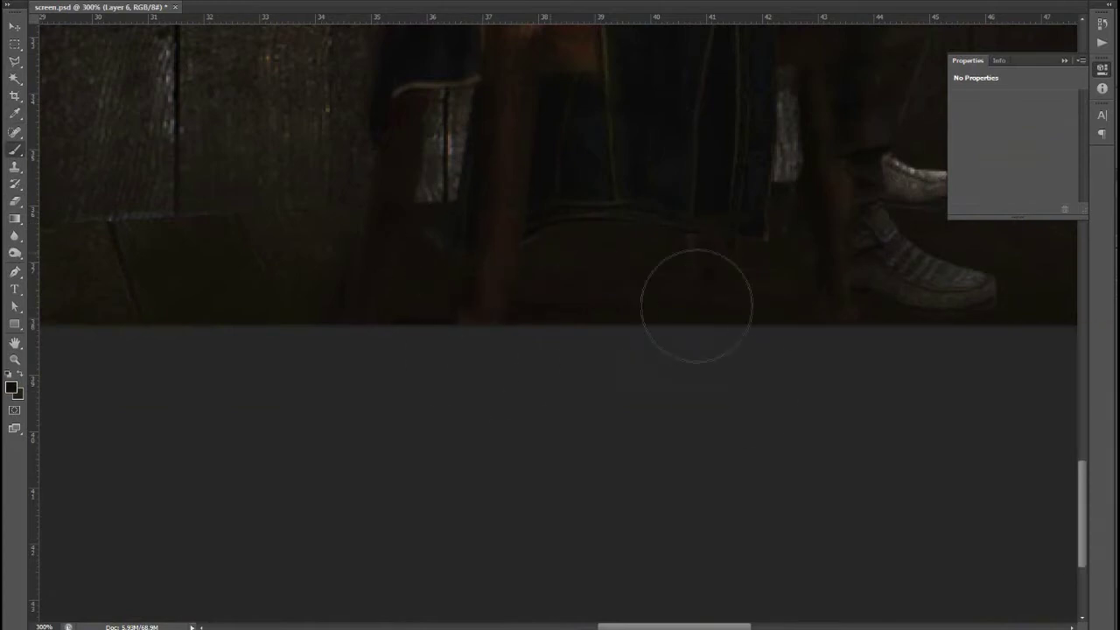
scroll(837, 309, "right", 5)
scroll(676, 228, "right", 10)
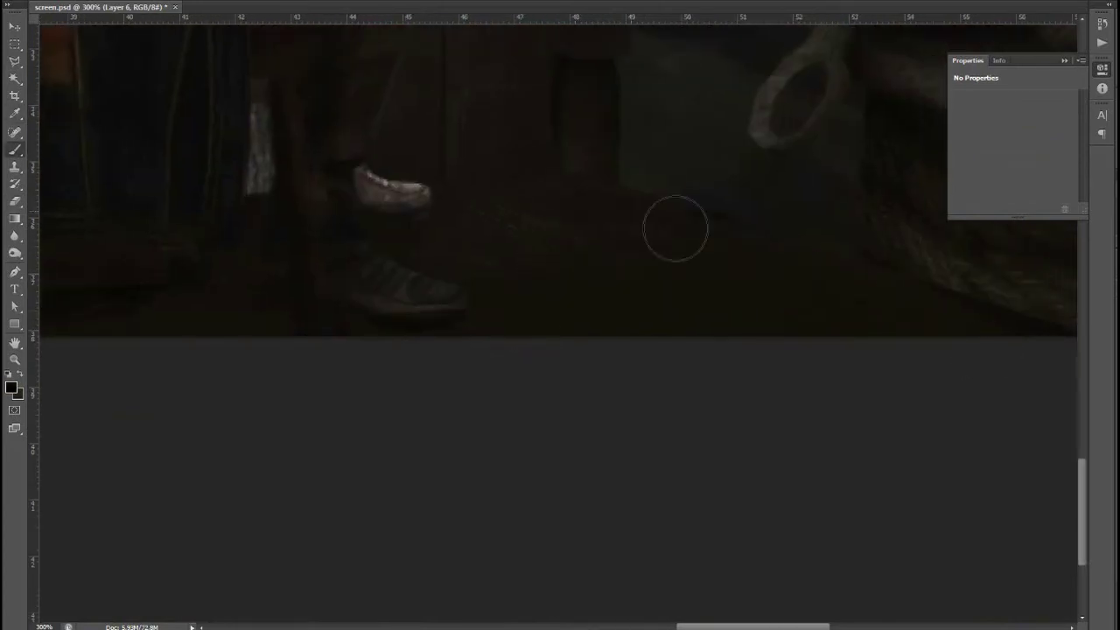
scroll(963, 449, "down", 3)
scroll(963, 450, "down", 3)
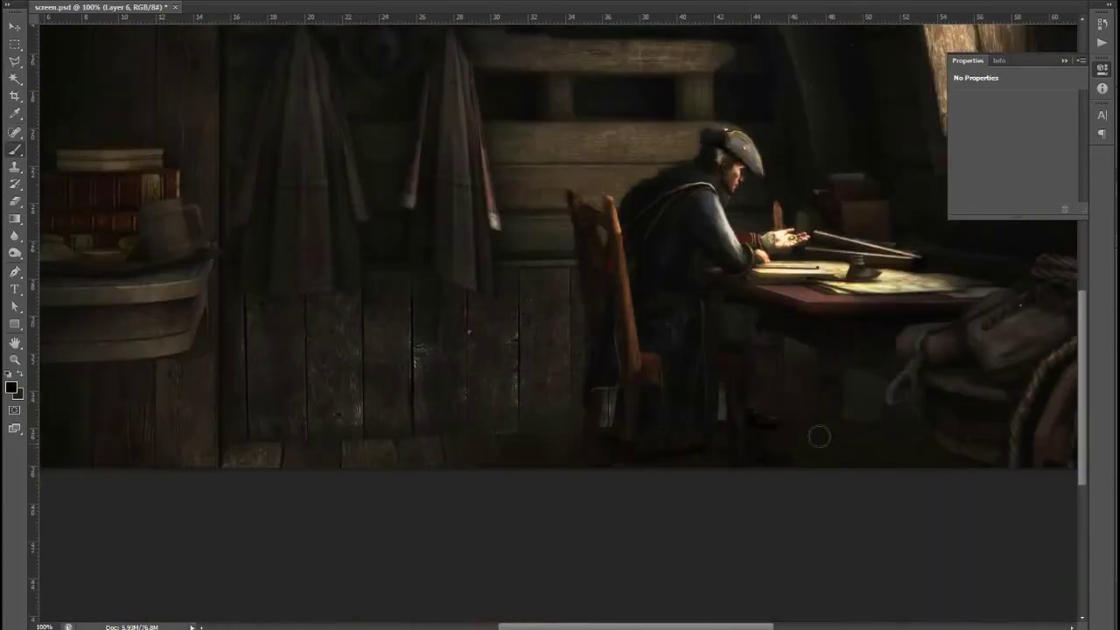
right_click(376, 500)
key("Escape")
key("bracketleft")
key("bracketleft")
key("alt+bracketright")
key("o")
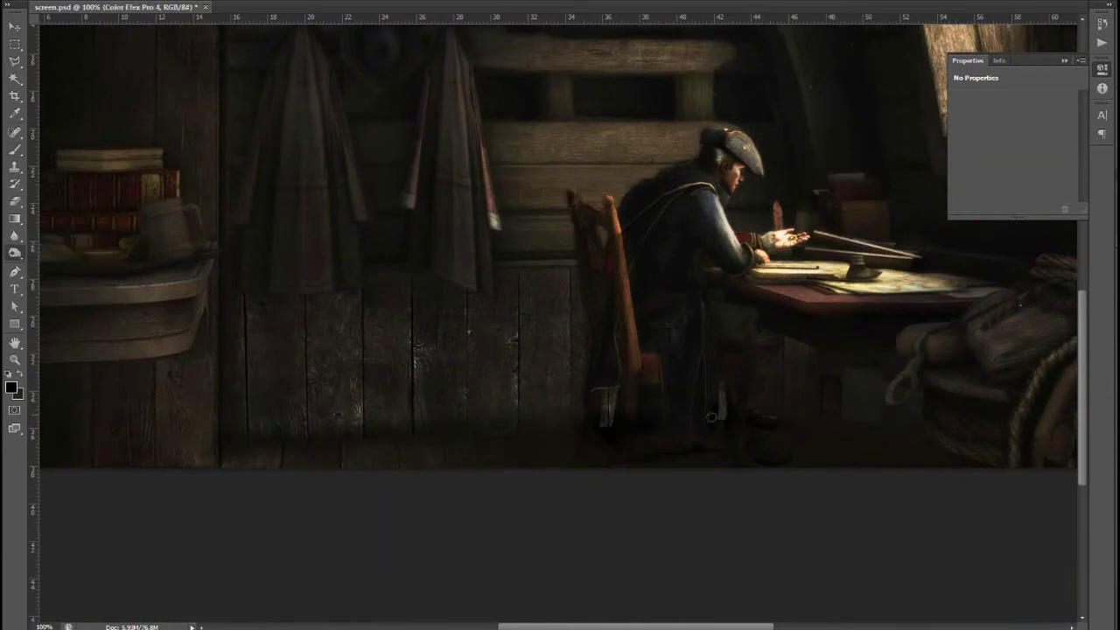
Select Layer 3 with the Brush tool, zoom to 300% on the wall, and size the brush
key("alt+bracketleft")
key("b")
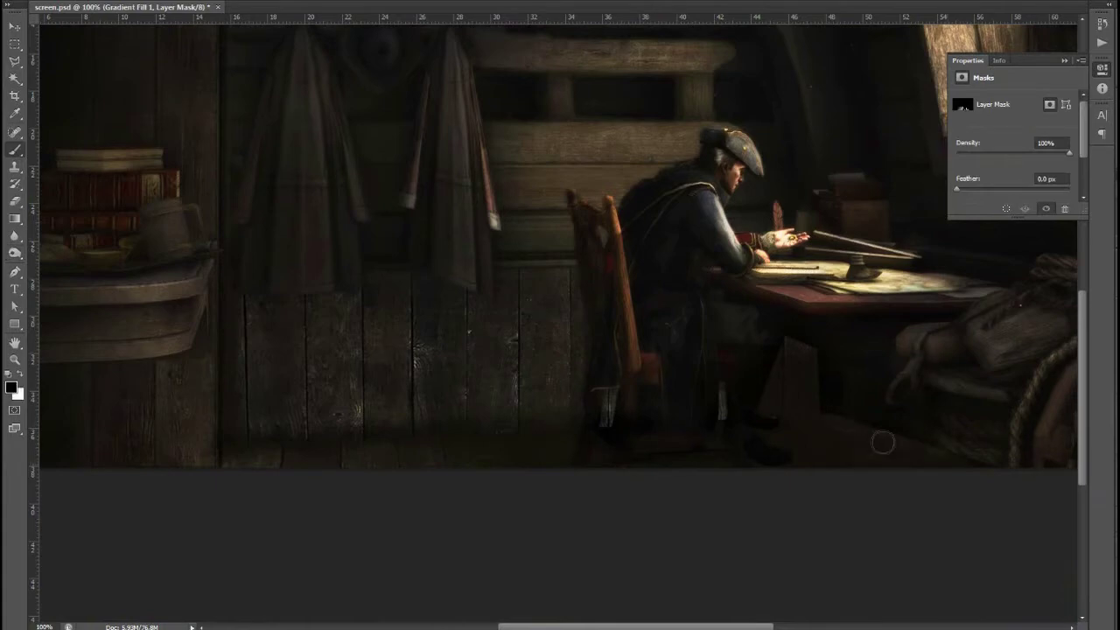
key("alt+bracketleft")
key("ctrl+minus")
key("ctrl+plus")
key("ctrl+plus")
key("ctrl+minus")
key("ctrl+minus")
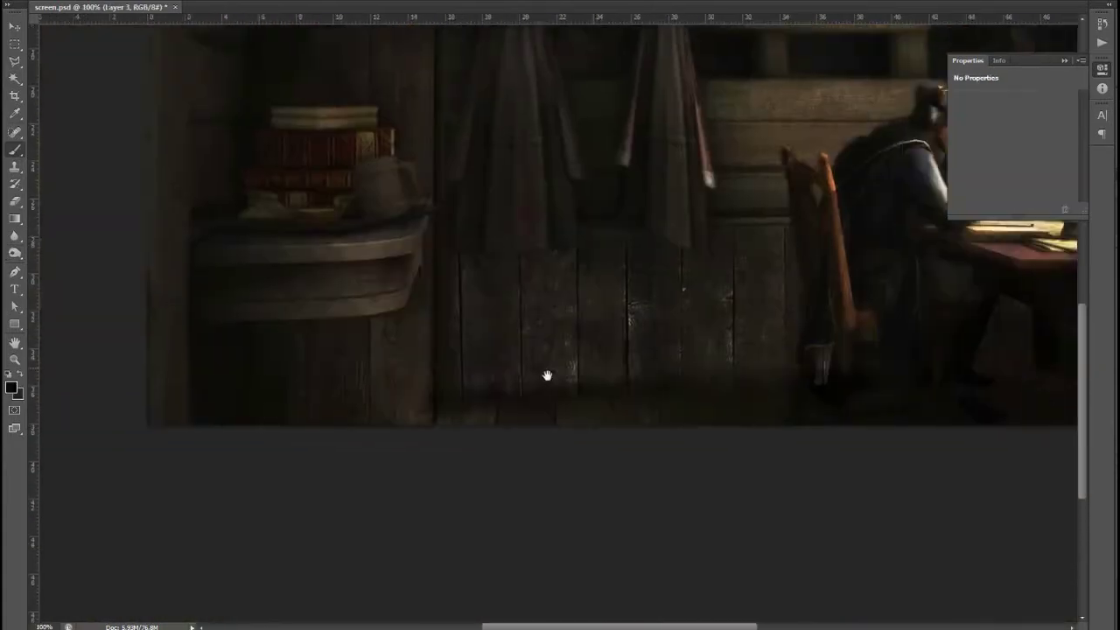
key("ctrl+0")
key("ctrl+plus")
key("ctrl+plus")
key("ctrl+plus")
right_click(351, 512)
key("Escape")
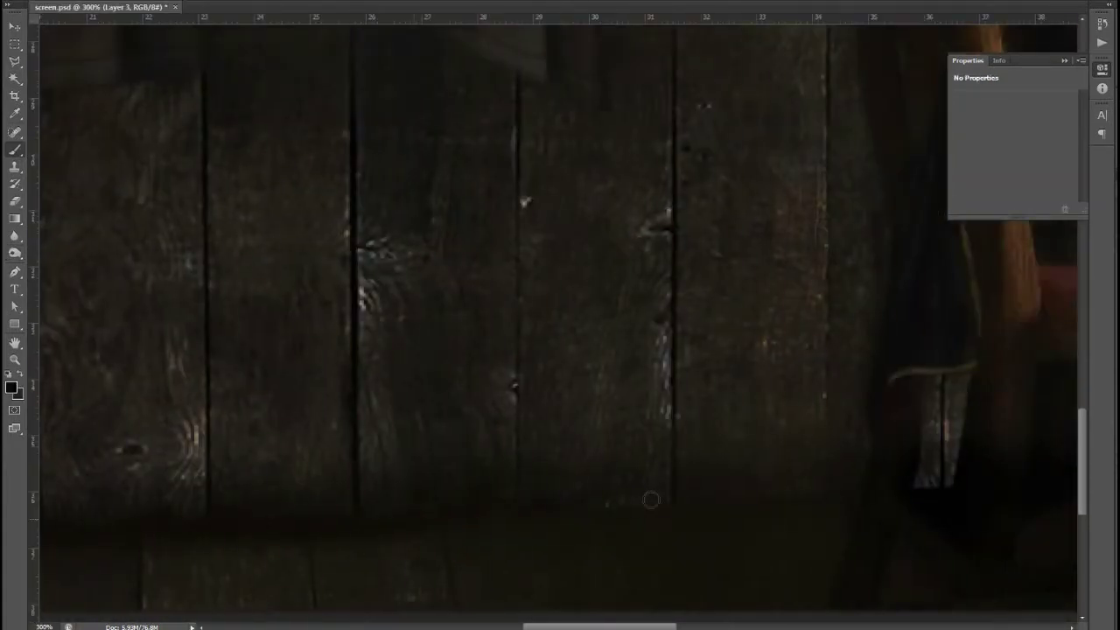
Pan along the lower wall plank seams, then zoom back out to view the whole room
scroll(670, 503, "up", 5)
scroll(584, 339, "left", 5)
scroll(645, 324, "down", 3)
scroll(595, 263, "up", 3)
scroll(595, 262, "right", 4)
scroll(646, 257, "right", 1)
key("ctrl+0")
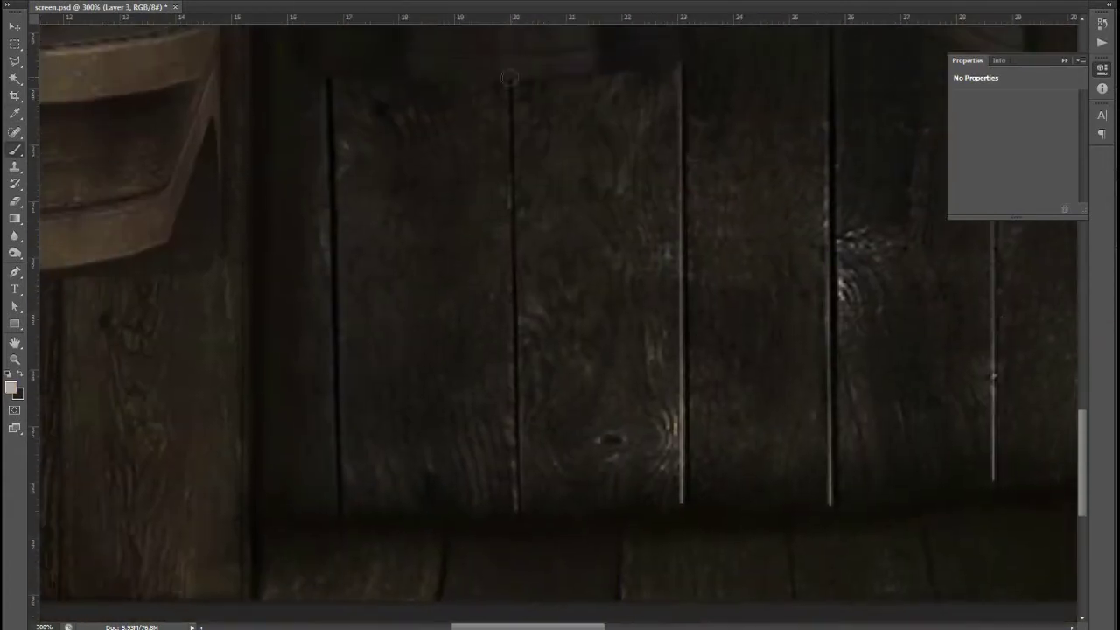
key("ctrl+1")
key("ctrl+0")
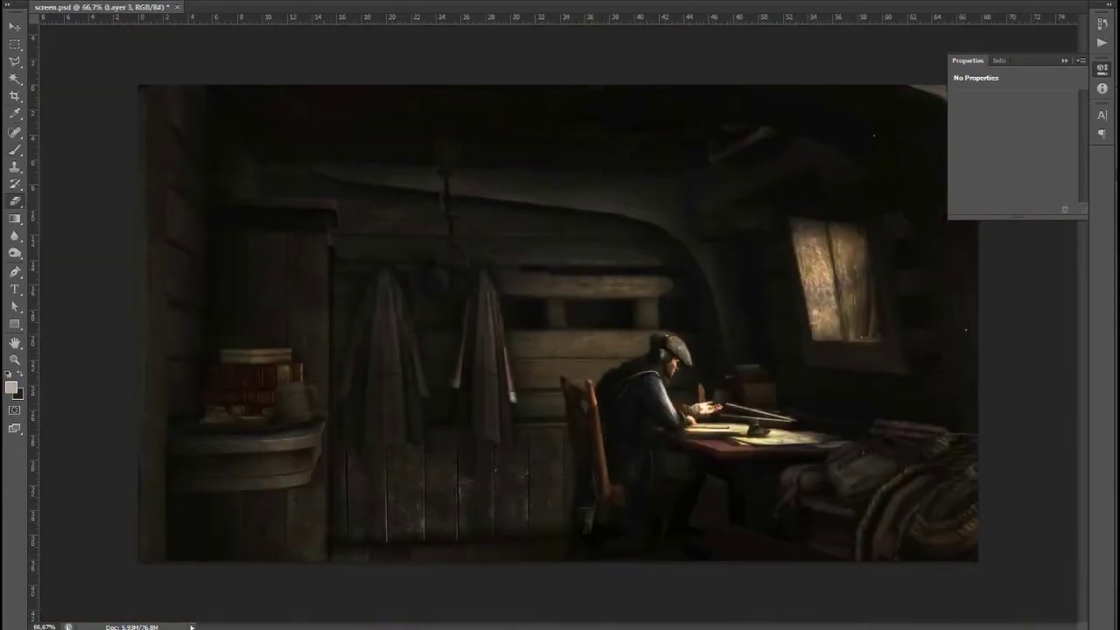
scroll(815, 100, "up", 3)
Lasso both hanging towels and apply Hue/Saturation with Hue 27, Saturation 25 and lower Lightness
key("l")
left_click_drag(409, 83, 418, 55)
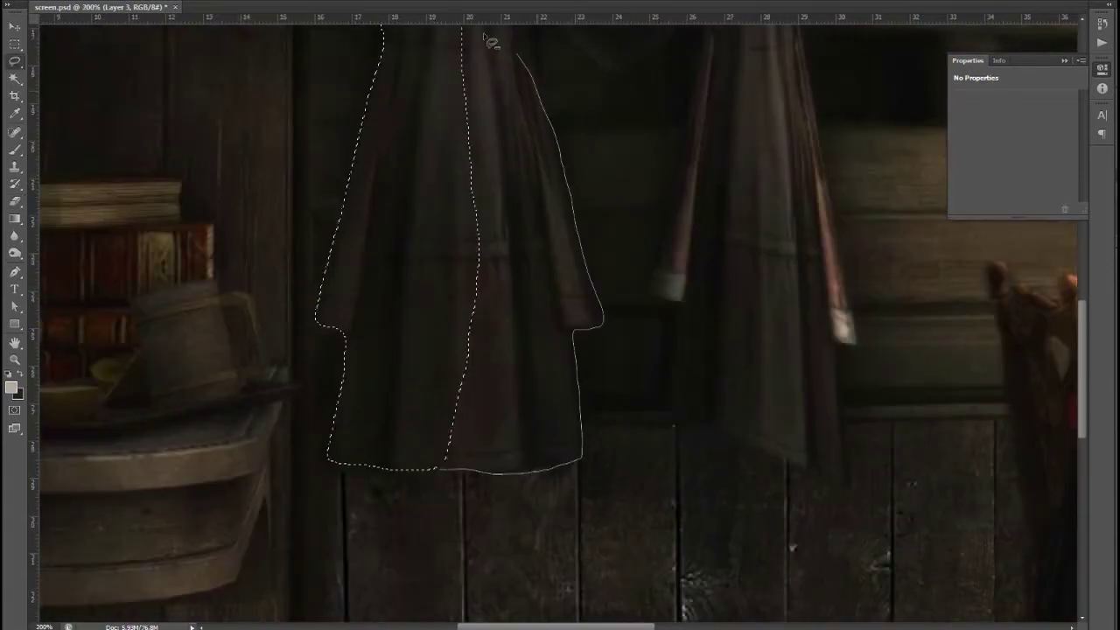
scroll(560, 315, "down", 3)
scroll(560, 315, "right", 3)
mouse_move(495, 29)
left_mouse_down()
mouse_move(479, 50)
mouse_move(495, 29)
left_mouse_up()
key("ctrl+1")
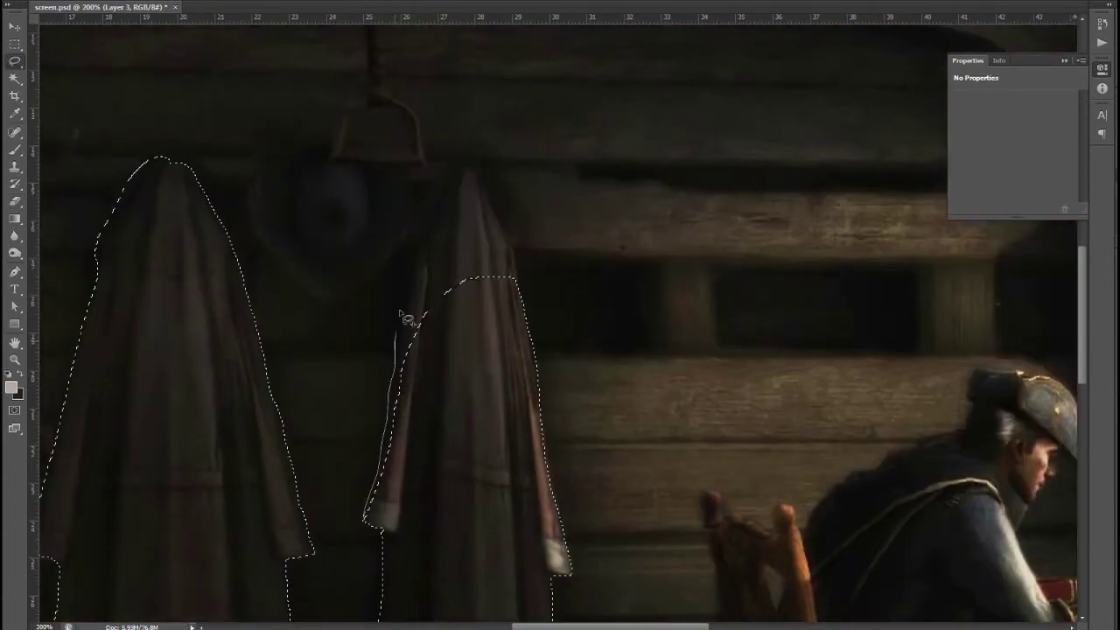
key("ctrl+u")
left_click_drag(1006, 382, 998, 383)
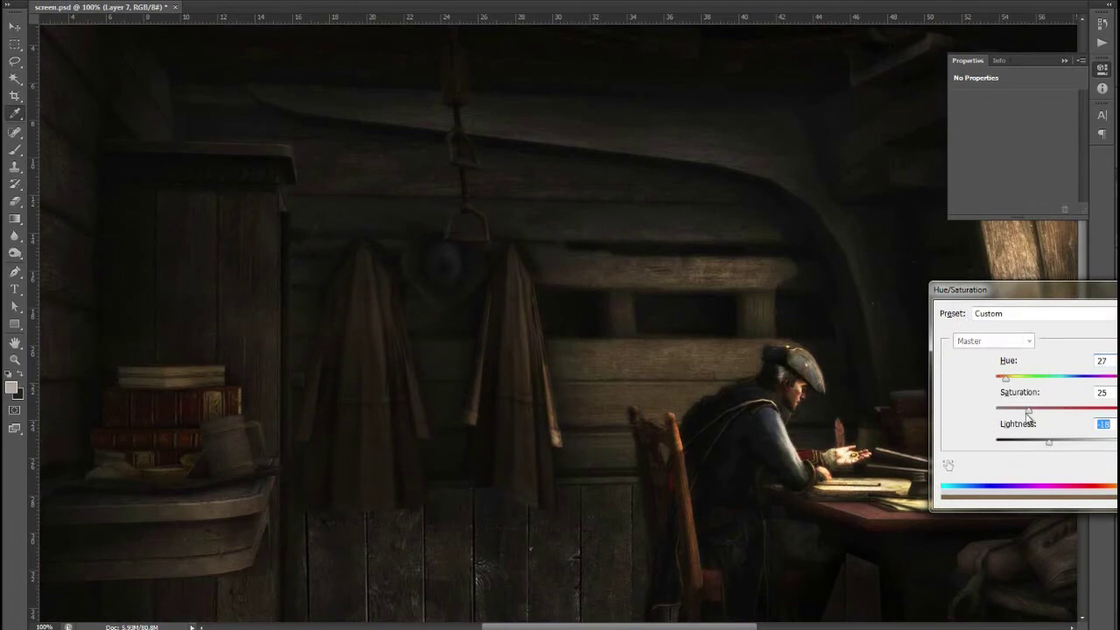
key("Return")
Set up a brush and paint darker shading over the hanging towels
key("ctrl+plus")
right_click(638, 480)
key("Escape")
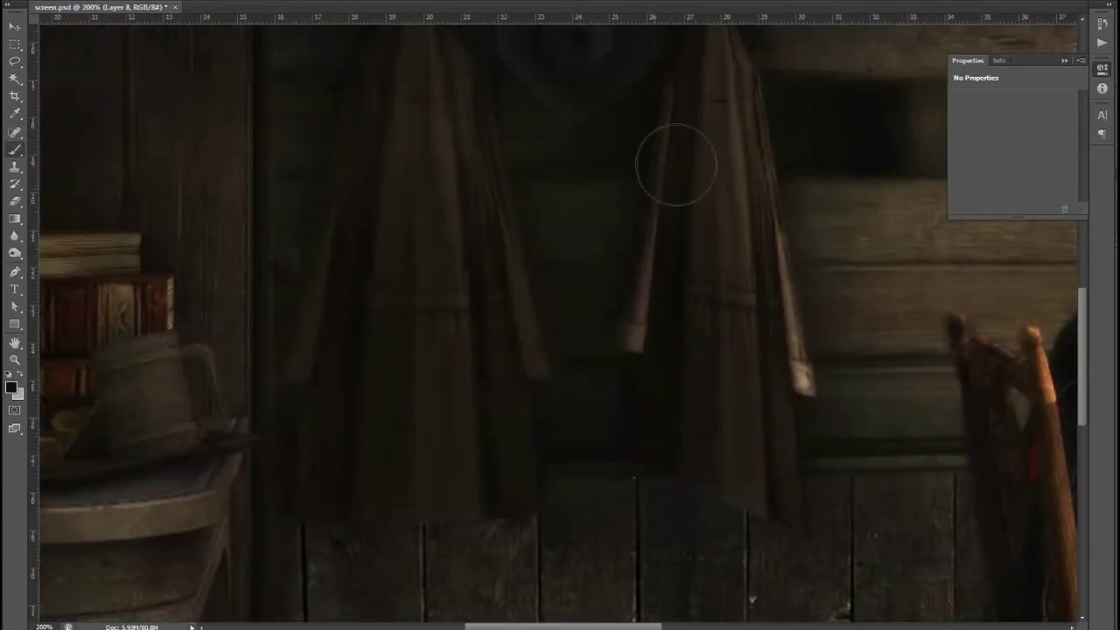
scroll(512, 313, "down", 3)
scroll(613, 350, "left", 3)
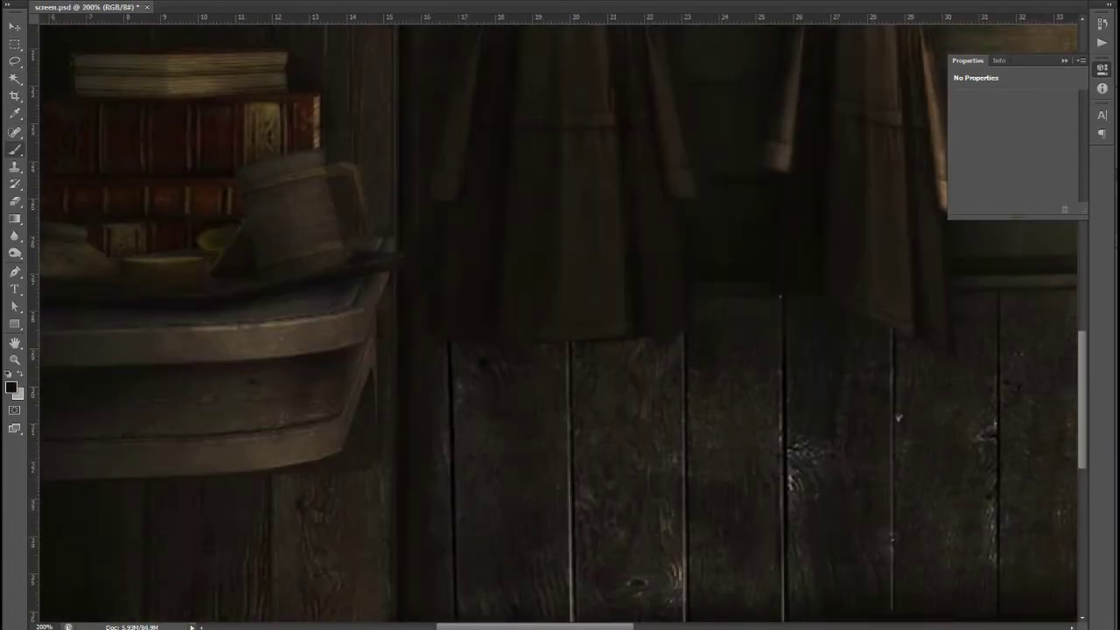
scroll(823, 374, "up", 3)
scroll(537, 218, "right", 5)
scroll(546, 380, "up", 3)
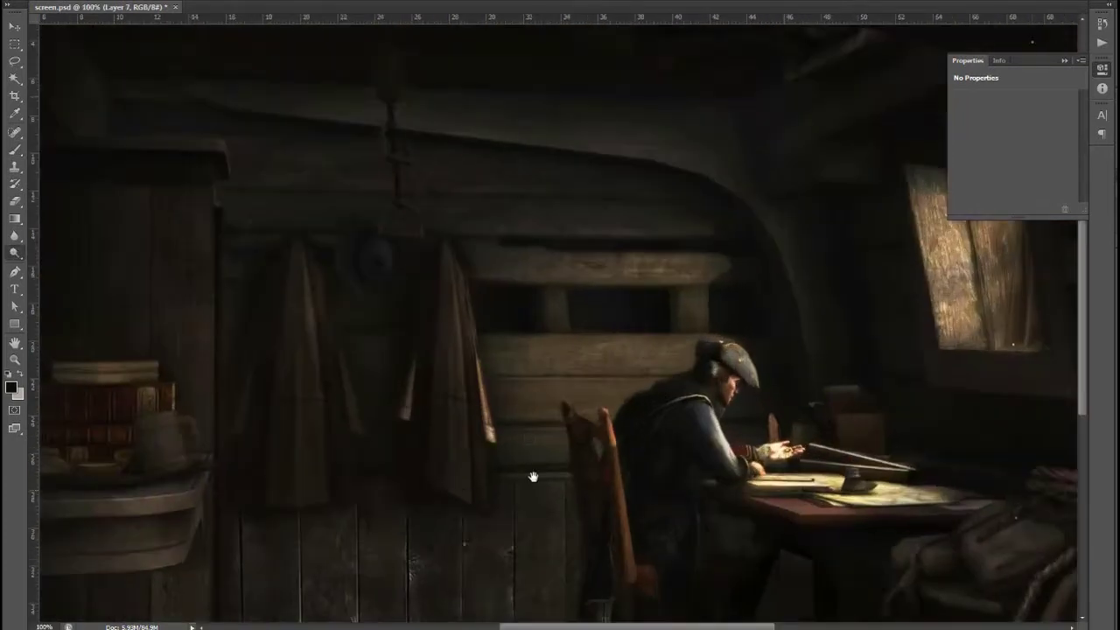
left_click_drag(322, 264, 390, 252)
key("ctrl+plus")
key("ctrl+0")
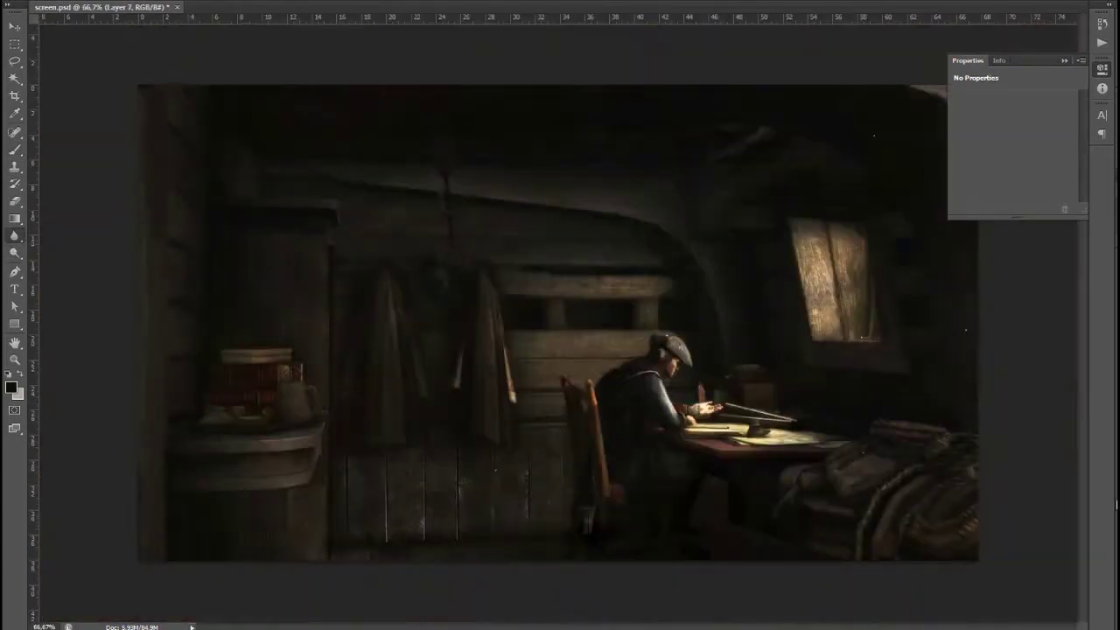
Paste the wood texture, stretch it over the back wall, and lower its brightness/contrast
key("ctrl+v")
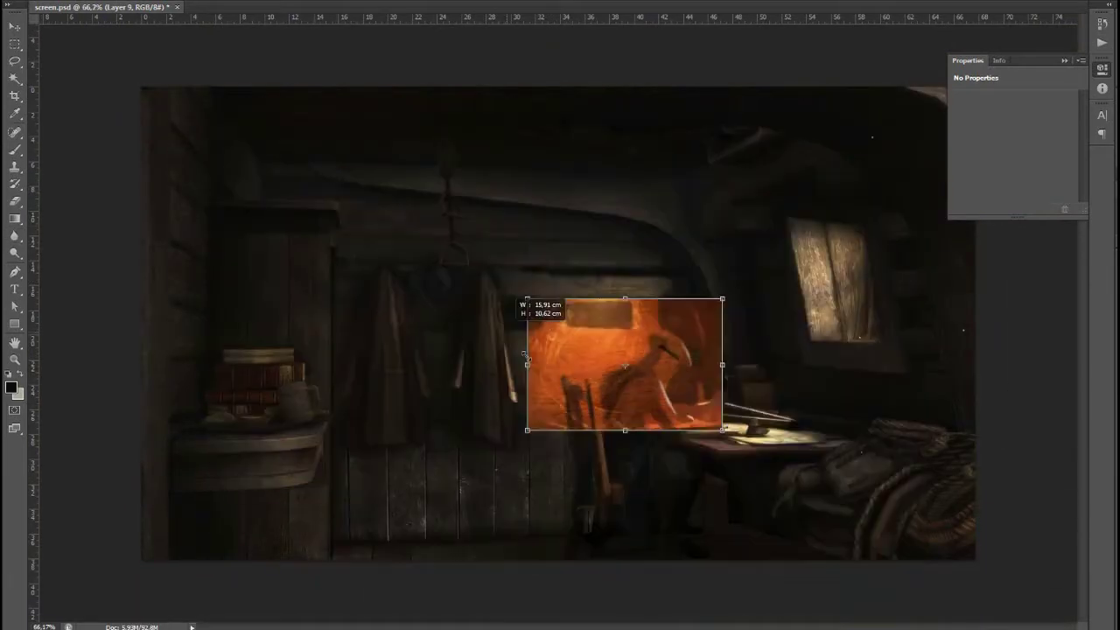
left_click_drag(230, 142, 654, 383)
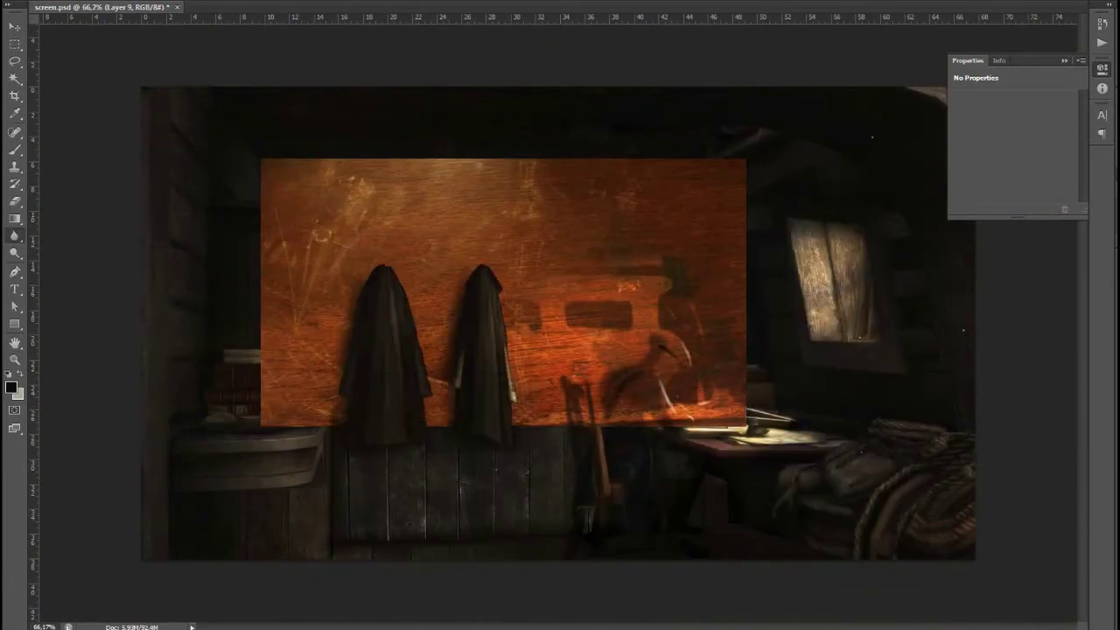
left_click(879, 348)
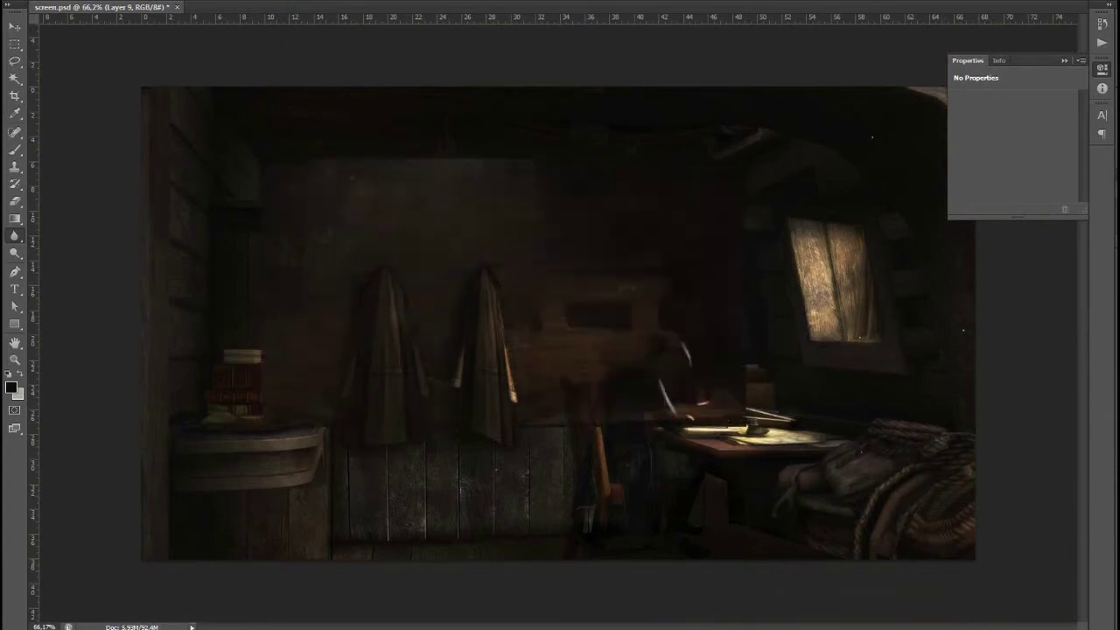
Outline the seated man with the Polygonal Lasso and paint the texture's mask black around him
key("l")
left_click(333, 496)
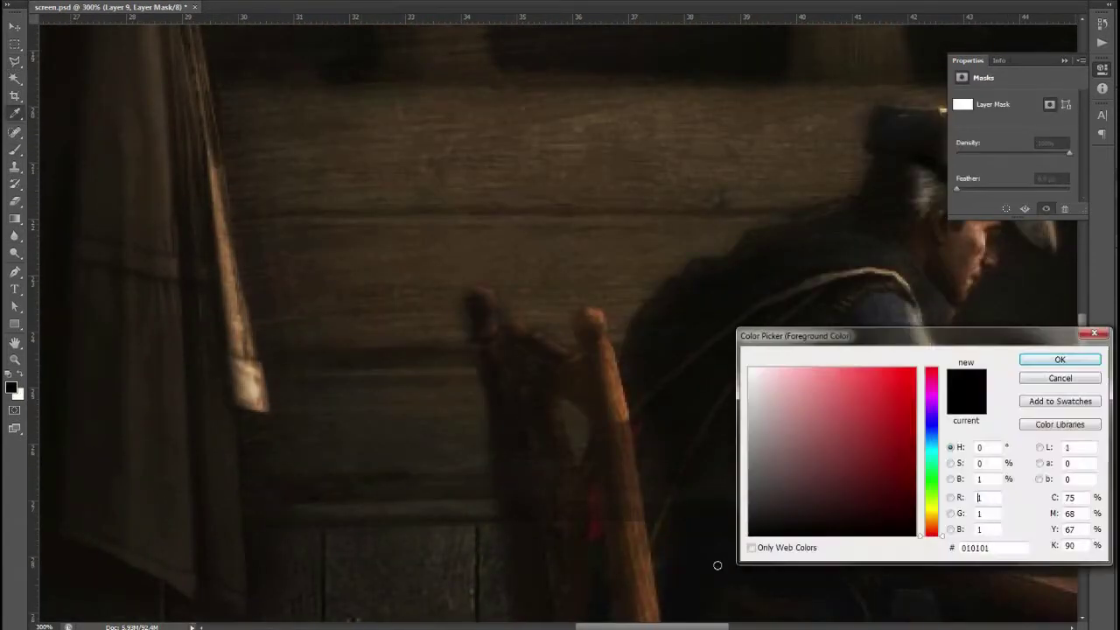
key("Return")
left_click_drag(757, 248, 504, 340)
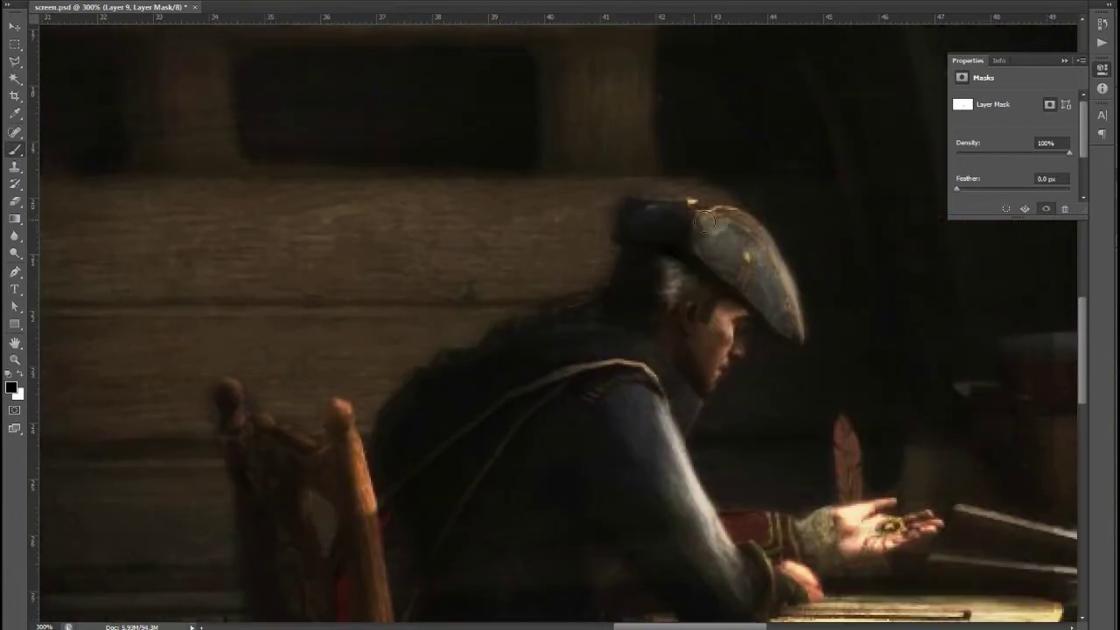
mouse_move(672, 486)
left_mouse_down()
mouse_move(543, 394)
mouse_move(814, 280)
mouse_move(788, 367)
left_mouse_up()
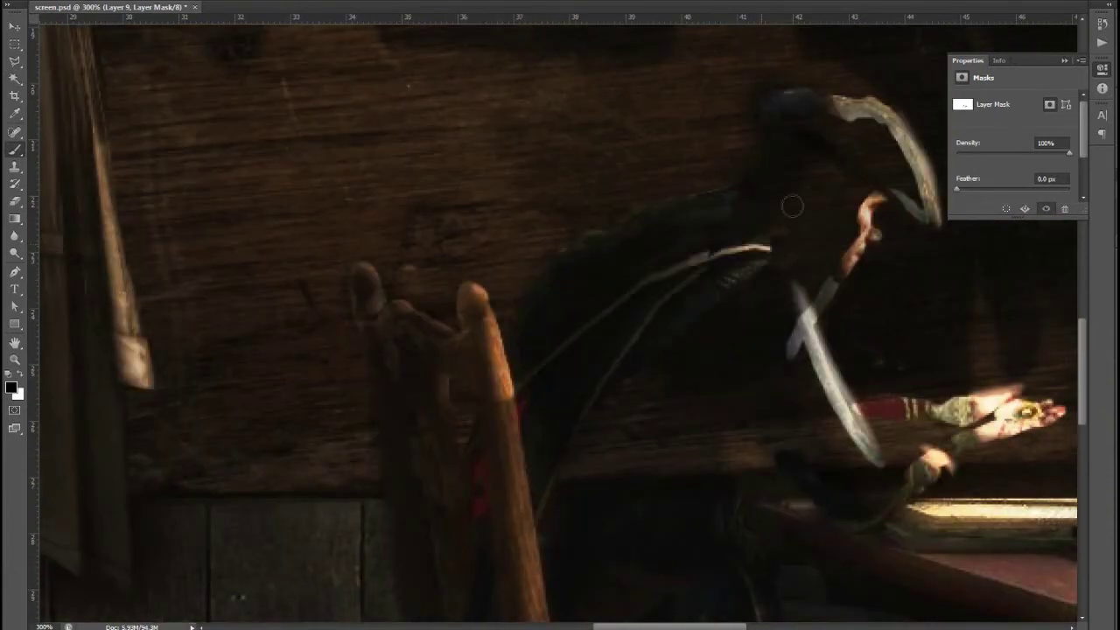
left_click_drag(788, 263, 814, 288)
key("ctrl+minus")
key("ctrl+minus")
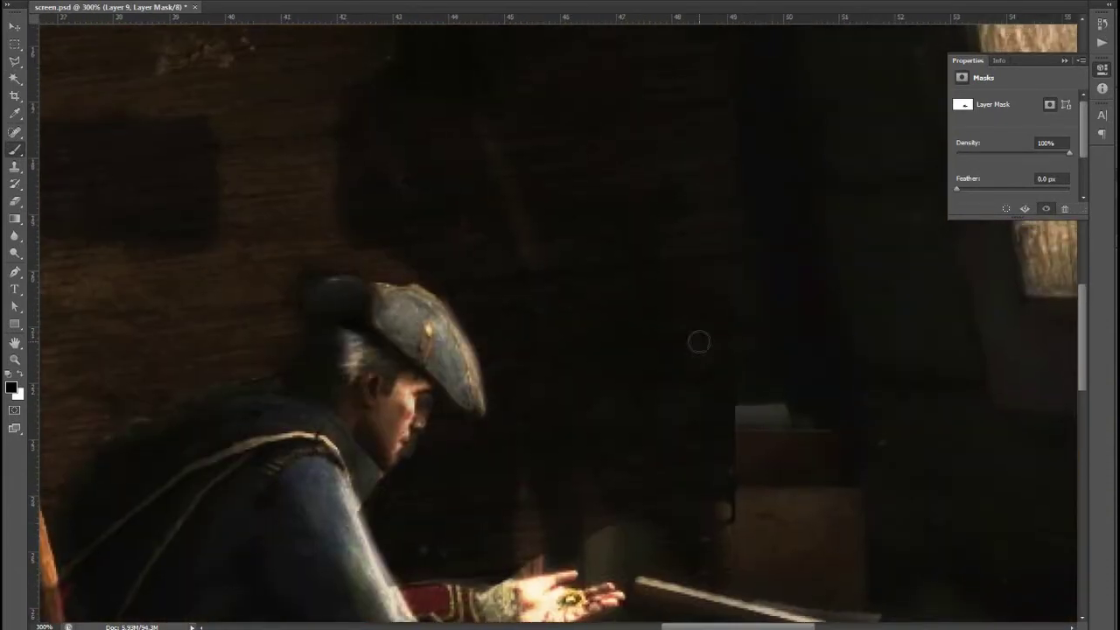
key("ctrl+minus")
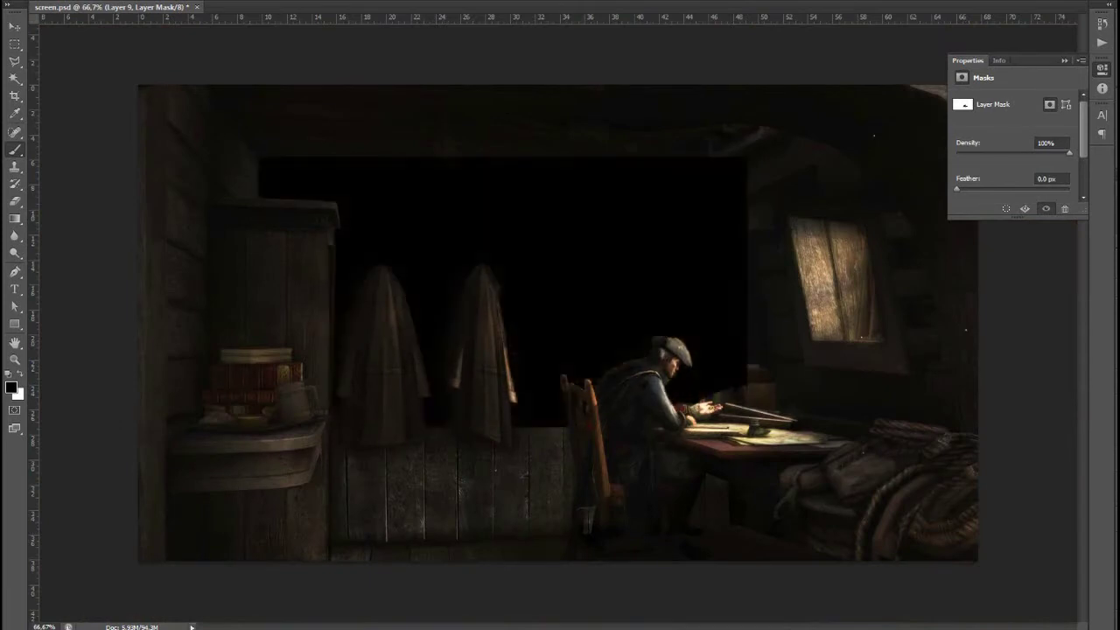
key("e")
right_click(481, 393)
Fade the wood texture's edges into the back wall with a soft round eraser brush
key("Escape")
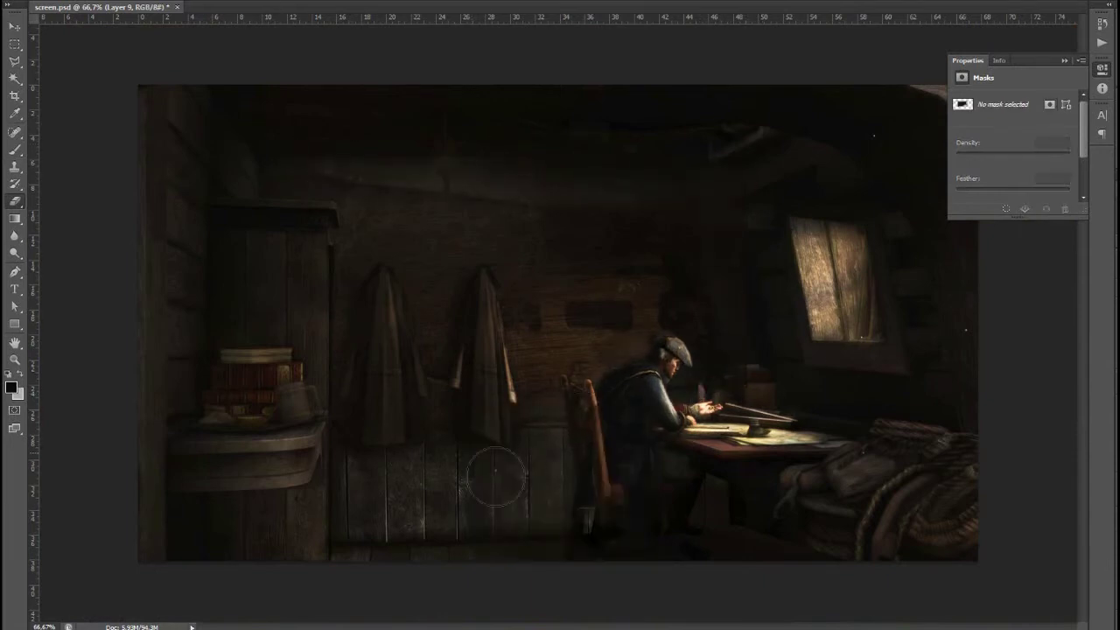
key("ctrl+plus")
key("ctrl+plus")
key("ctrl+plus")
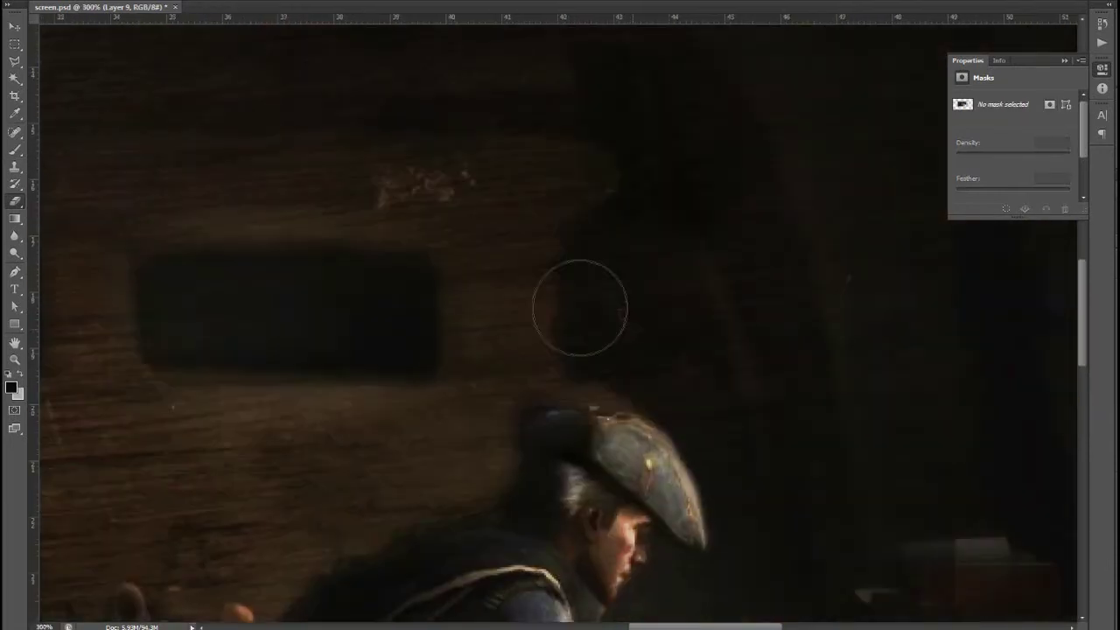
right_click(523, 413)
double_click(551, 496)
key("ctrl+minus")
key("ctrl+minus")
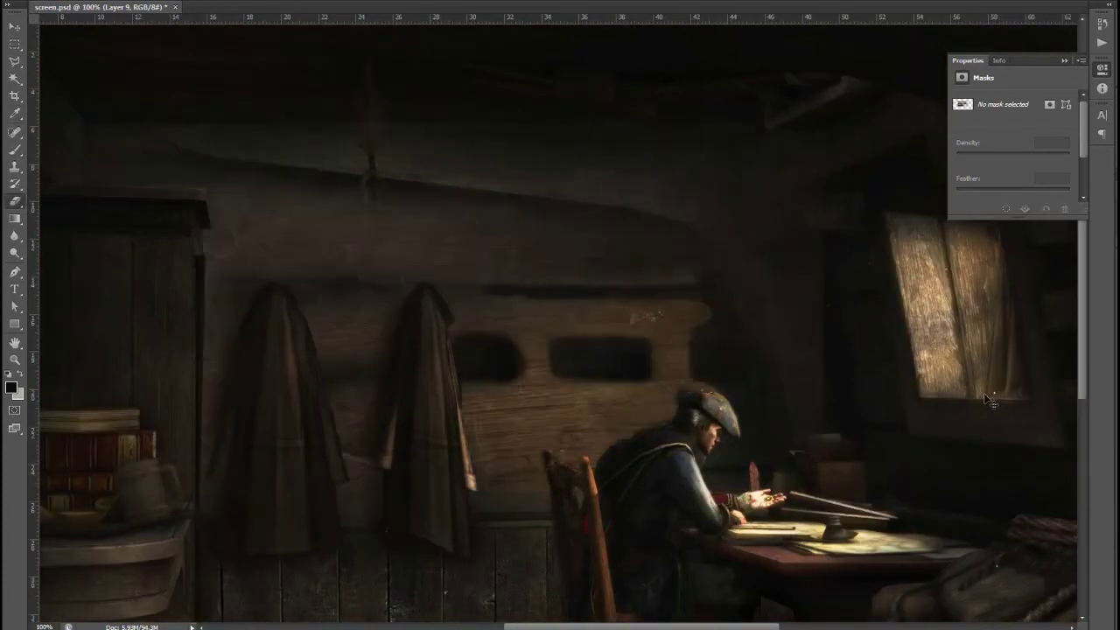
key("ctrl+plus")
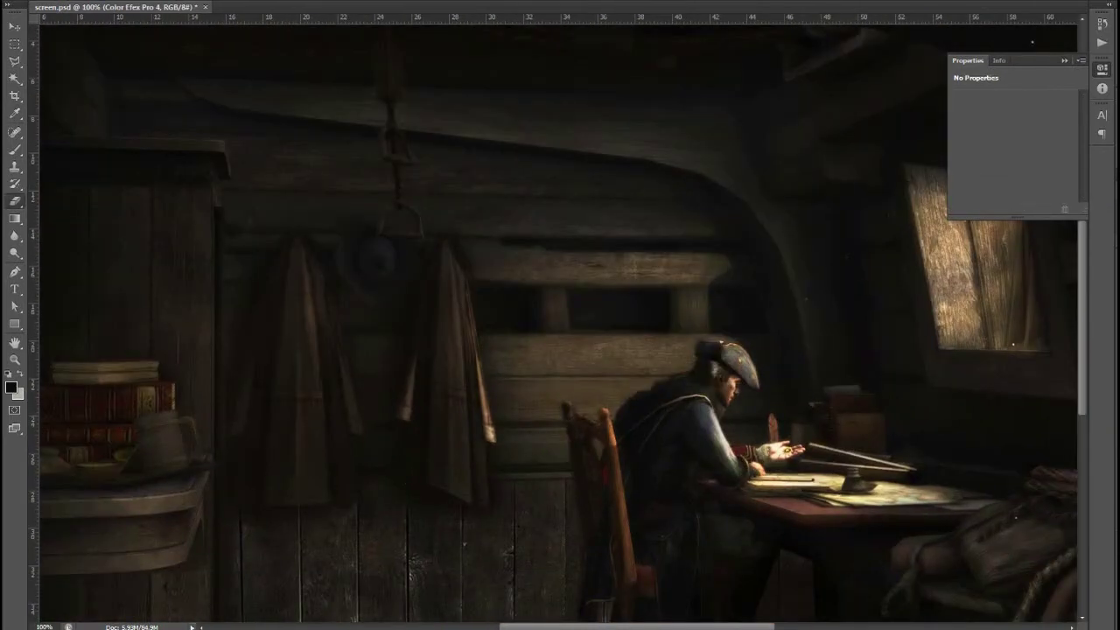
Turn on Colorize in Hue/Saturation 2 and set a sepia hue and saturation
left_click(1012, 147)
mouse_move(1027, 157)
left_mouse_down()
mouse_move(1055, 147)
mouse_move(963, 122)
left_mouse_up()
left_click_drag(1006, 178, 999, 179)
scroll(967, 146, "down", 2)
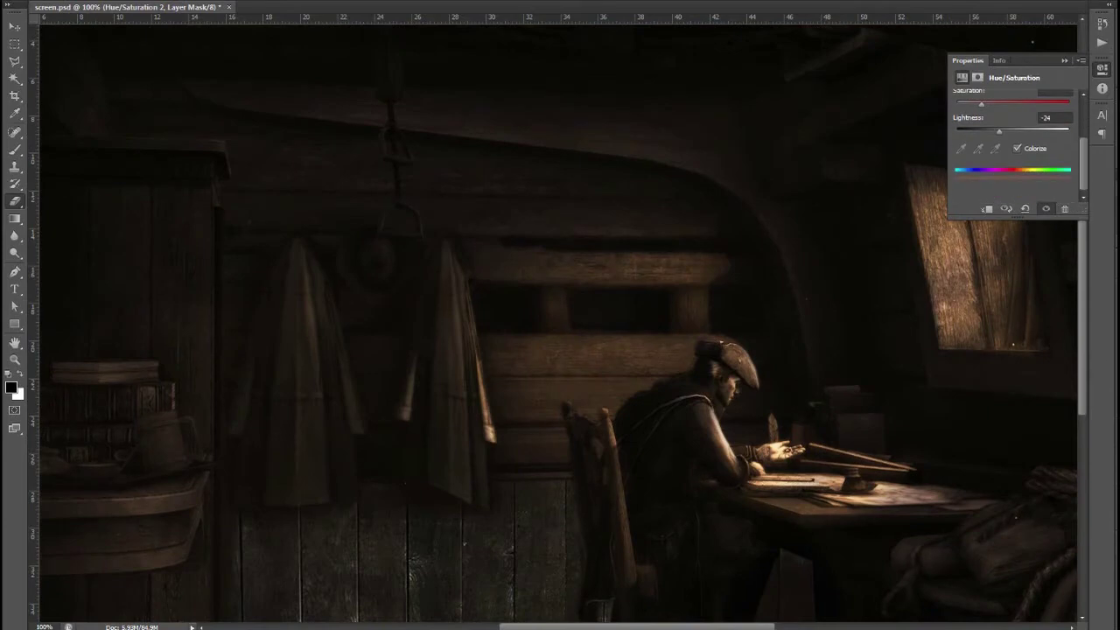
Target the Hue/Saturation 2 layer mask with a soft brush, panning around the seated man
left_click(15, 149)
left_click(977, 77)
right_click(693, 427)
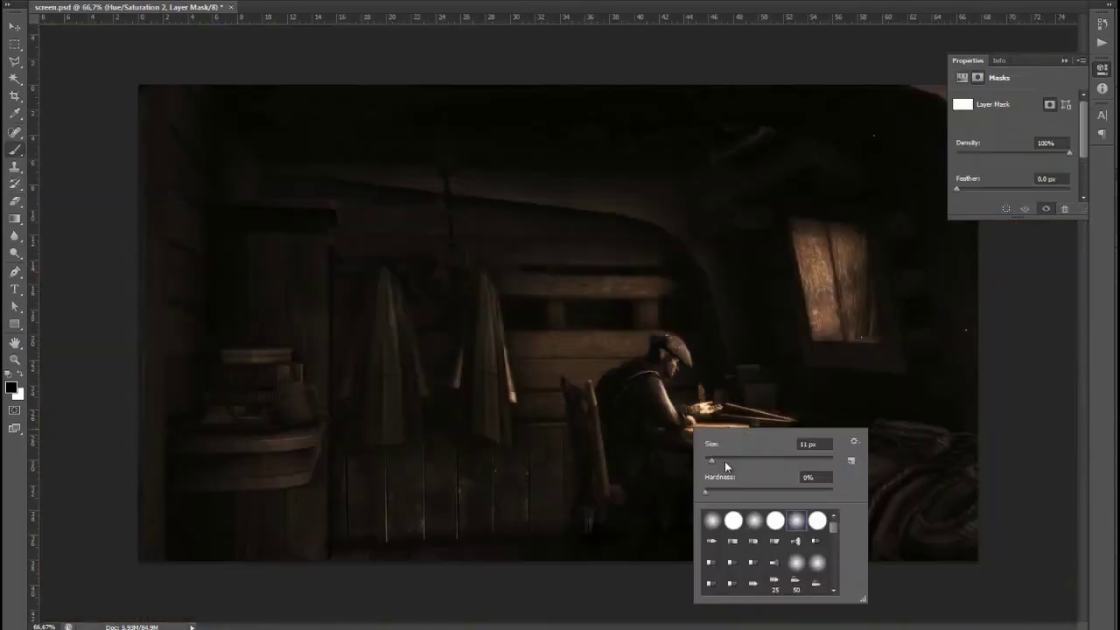
scroll(322, 473, "up", 3)
scroll(322, 472, "down", 3)
scroll(388, 518, "down", 4)
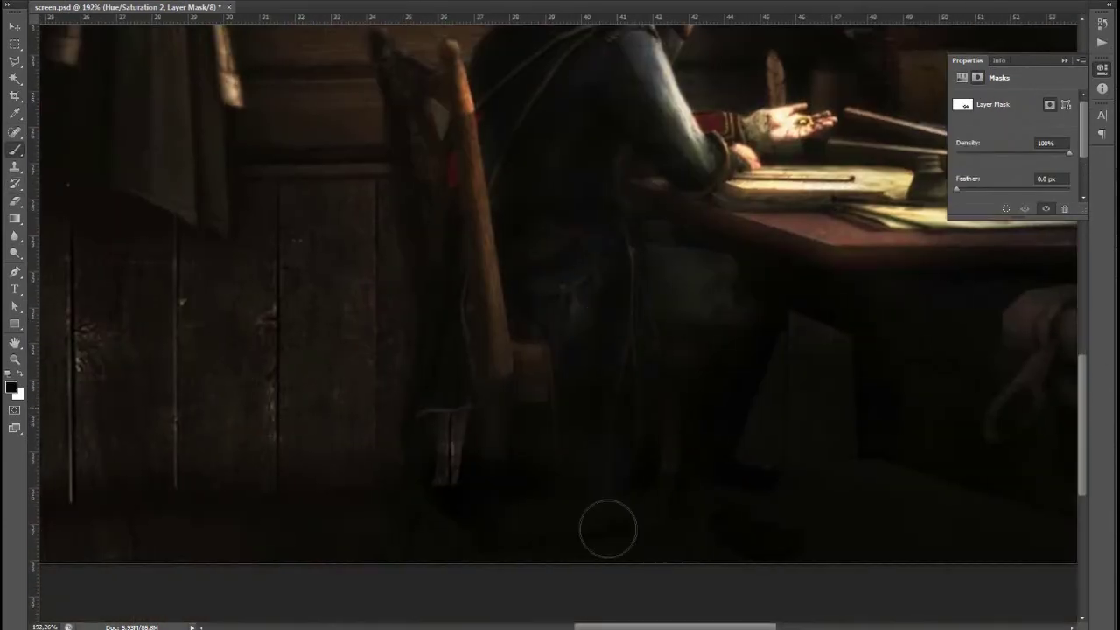
scroll(637, 445, "left", 5)
scroll(410, 361, "up", 6)
scroll(409, 360, "down", 3)
scroll(468, 461, "right", 4)
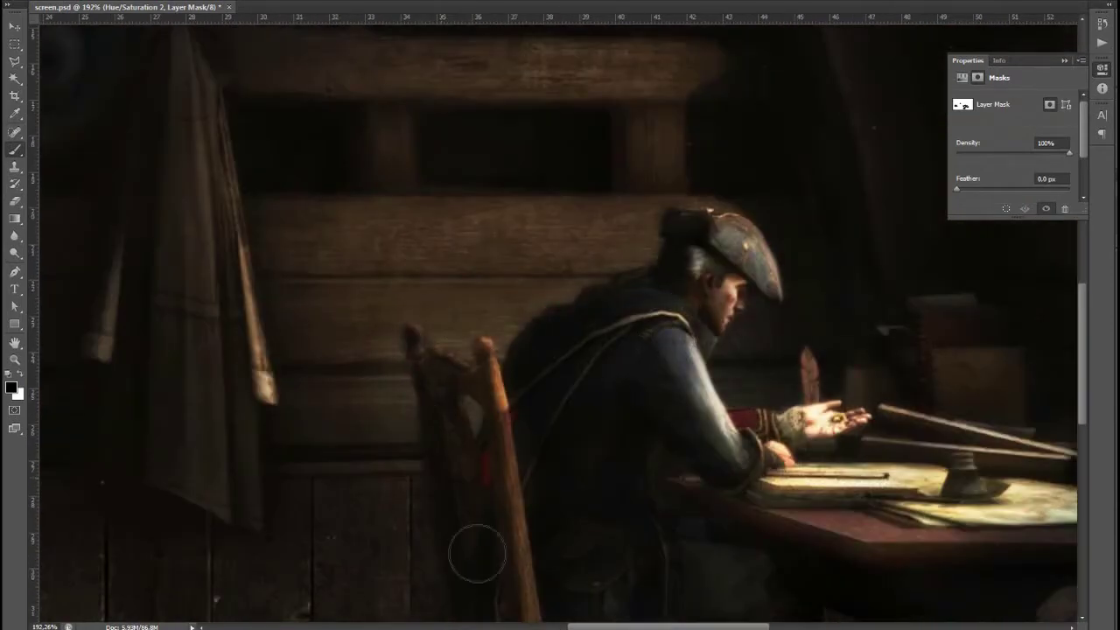
scroll(409, 462, "down", 3)
scroll(987, 388, "right", 5)
scroll(732, 600, "down", 5)
scroll(639, 257, "up", 5)
scroll(639, 257, "down", 5)
scroll(499, 210, "up", 1)
scroll(513, 225, "up", 1)
scroll(513, 225, "up", 4)
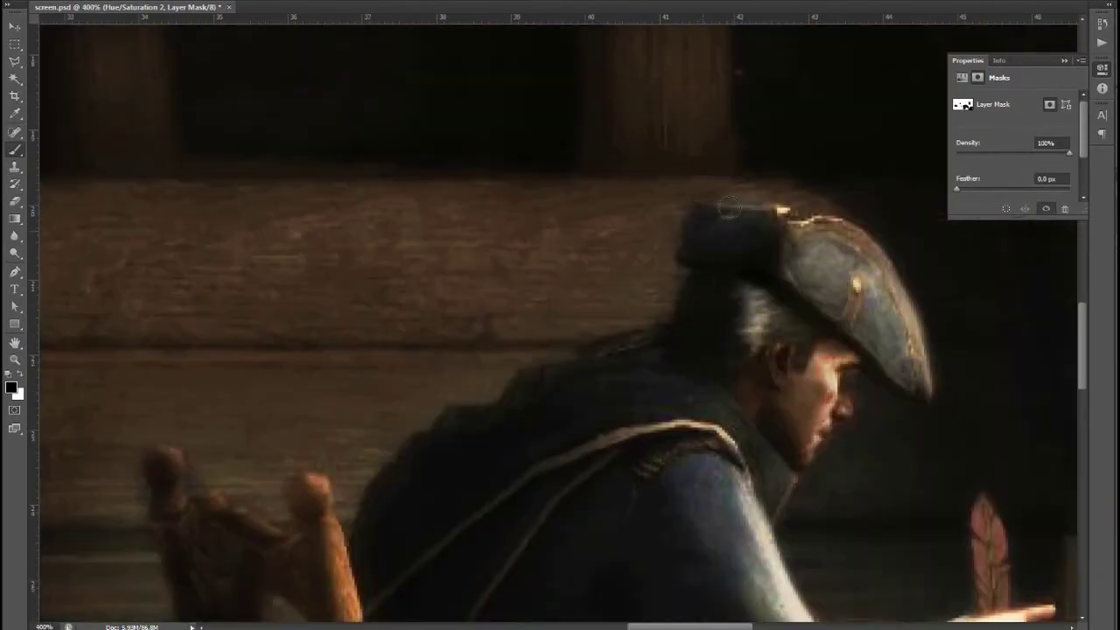
scroll(1010, 309, "down", 3)
scroll(1010, 310, "right", 4)
scroll(1010, 310, "right", 5)
scroll(911, 449, "down", 3)
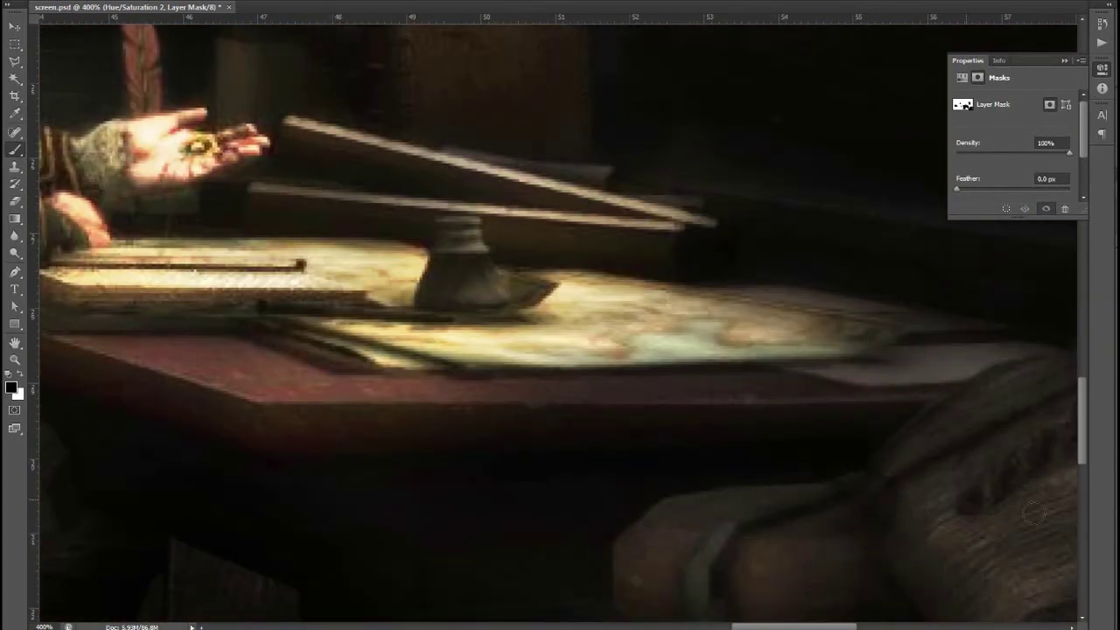
scroll(911, 448, "down", 3)
scroll(785, 380, "down", 3)
scroll(422, 257, "down", 5)
scroll(481, 167, "up", 1)
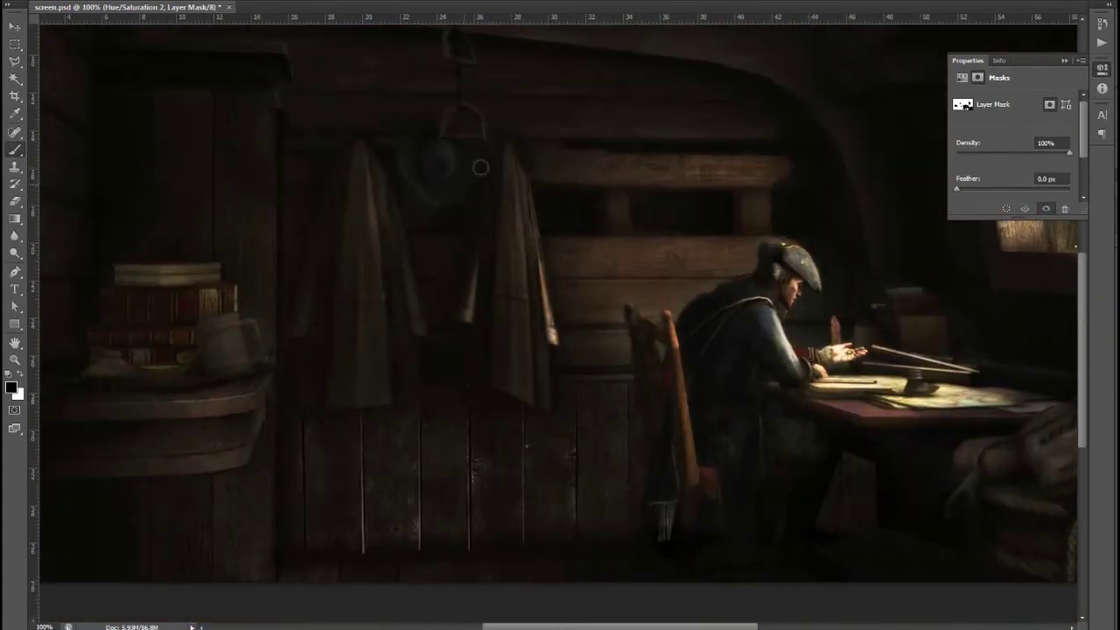
scroll(429, 337, "up", 3)
Paint black on the mask beside the chair to hide the sepia adjustment there
mouse_move(458, 368)
left_mouse_down()
mouse_move(435, 230)
mouse_move(679, 223)
left_mouse_up()
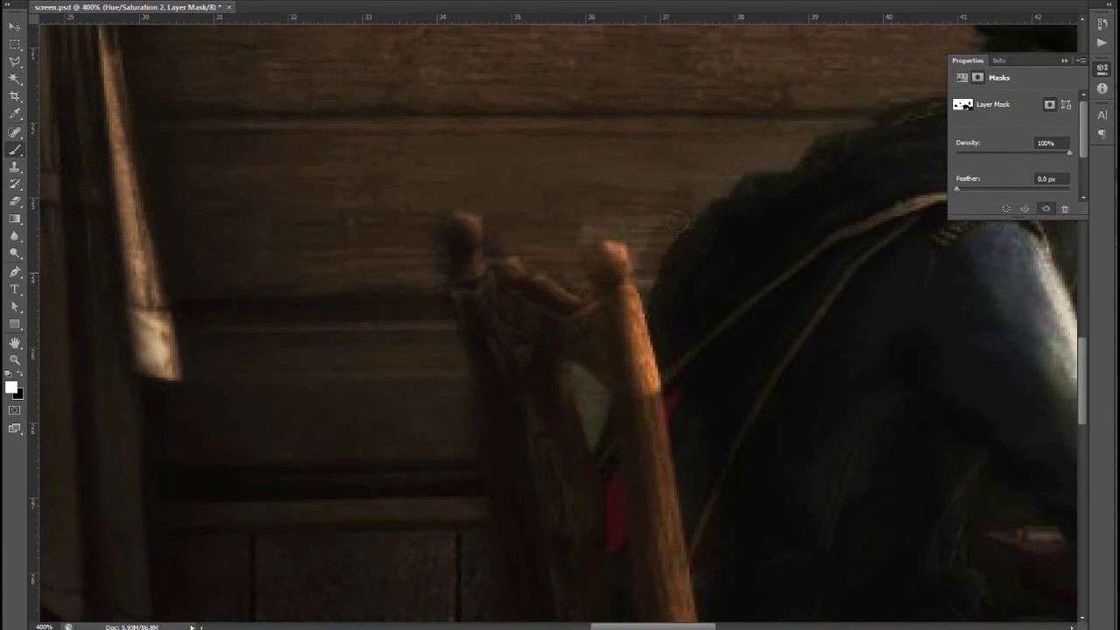
scroll(585, 406, "up", 2)
scroll(411, 270, "right", 3)
scroll(691, 210, "up", 2)
scroll(692, 210, "right", 2)
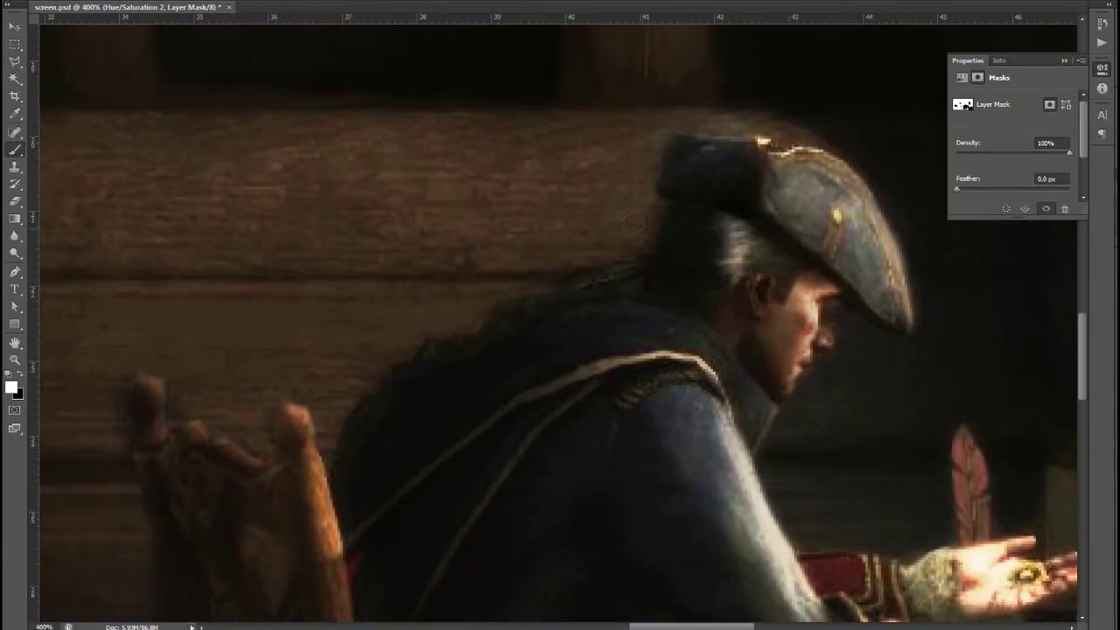
scroll(638, 219, "right", 4)
scroll(598, 316, "down", 1)
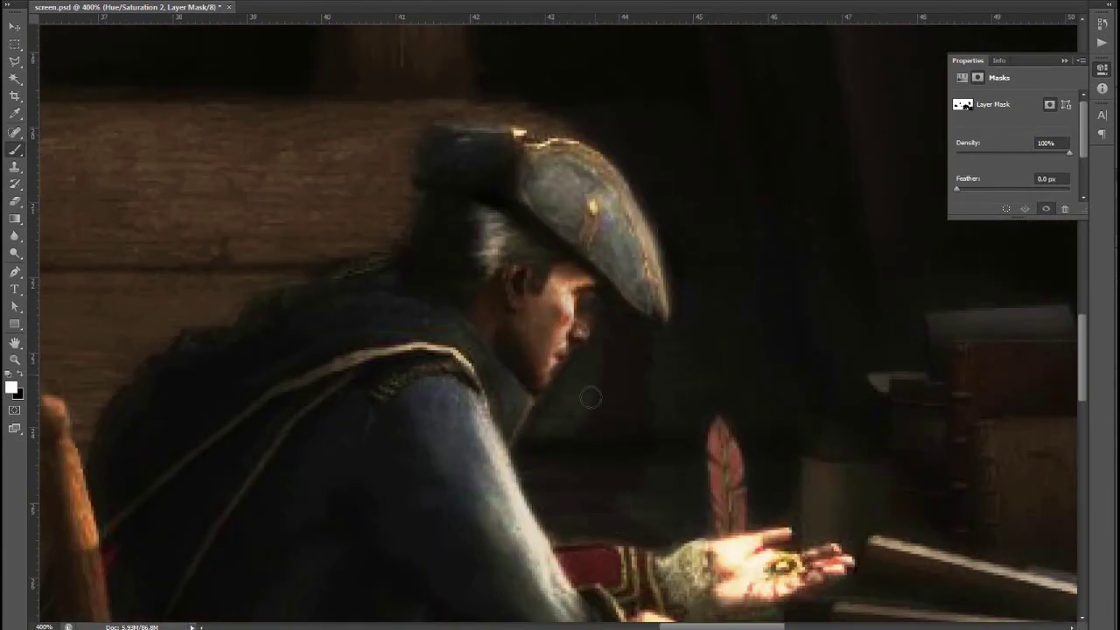
scroll(665, 464, "up", 1)
scroll(577, 421, "left", 1)
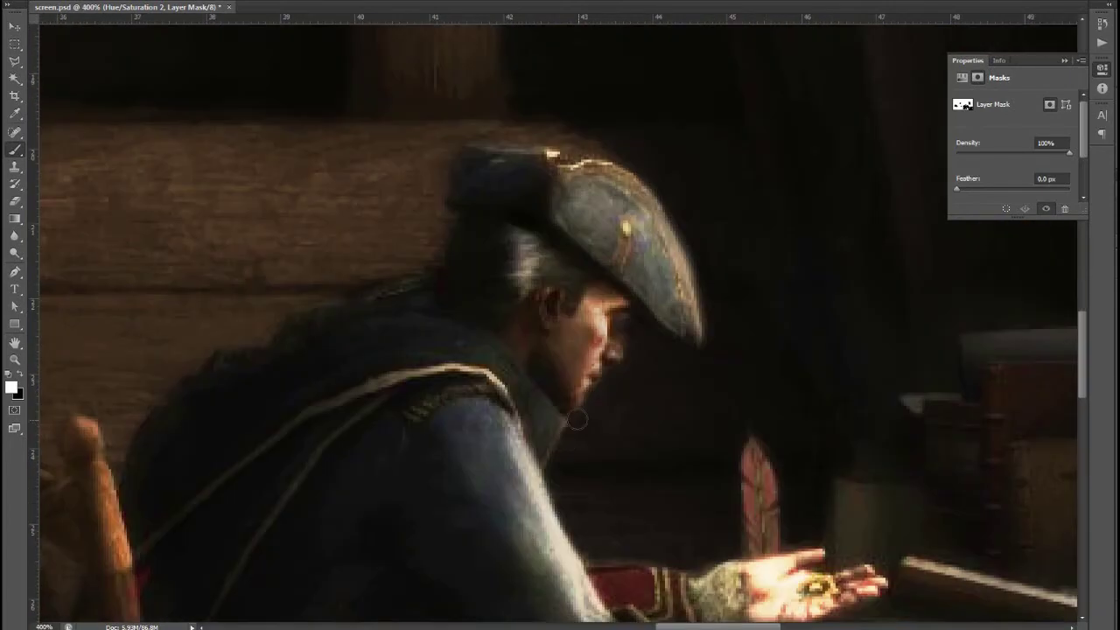
key("ctrl+0")
Fill a lassoed window light beam pale yellow on a new layer, blend it, and Gaussian-blur it
key("l")
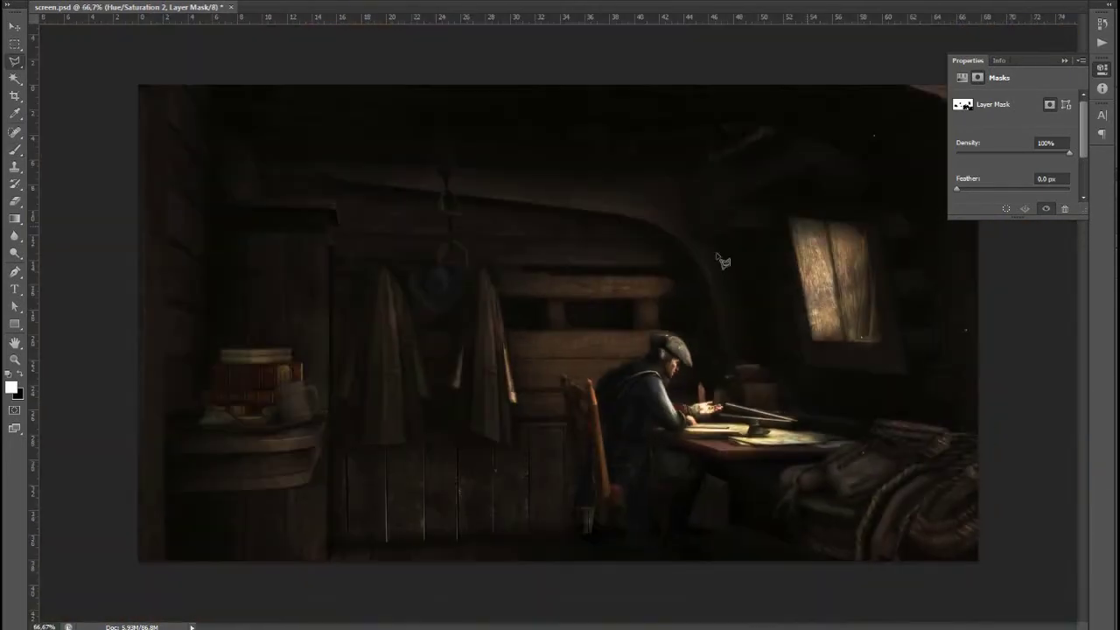
left_click(868, 228)
key("ctrl+shift+alt+n")
key("b")
left_click(12, 388)
key("alt+BackSpace")
key("ctrl+d")
left_click(412, 210)
key("Return")
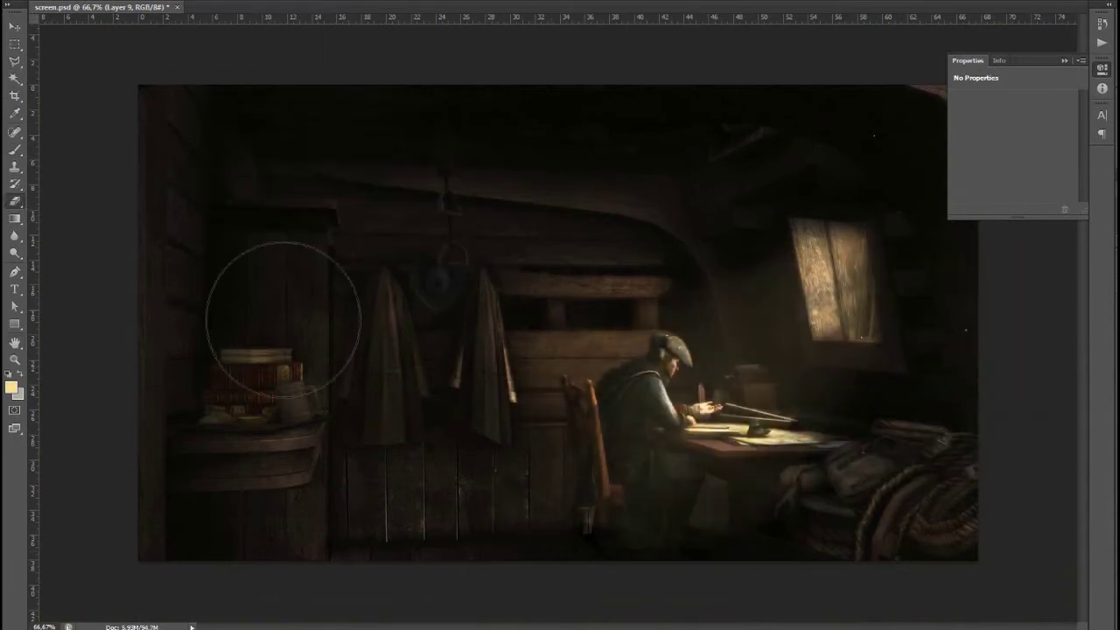
Darken areas around the seated man with a smaller brush, panning over to the bookshelf
scroll(782, 402, "up", 2)
right_click(515, 371)
left_click_drag(606, 400, 595, 400)
key("Return")
left_click_drag(287, 429, 278, 525)
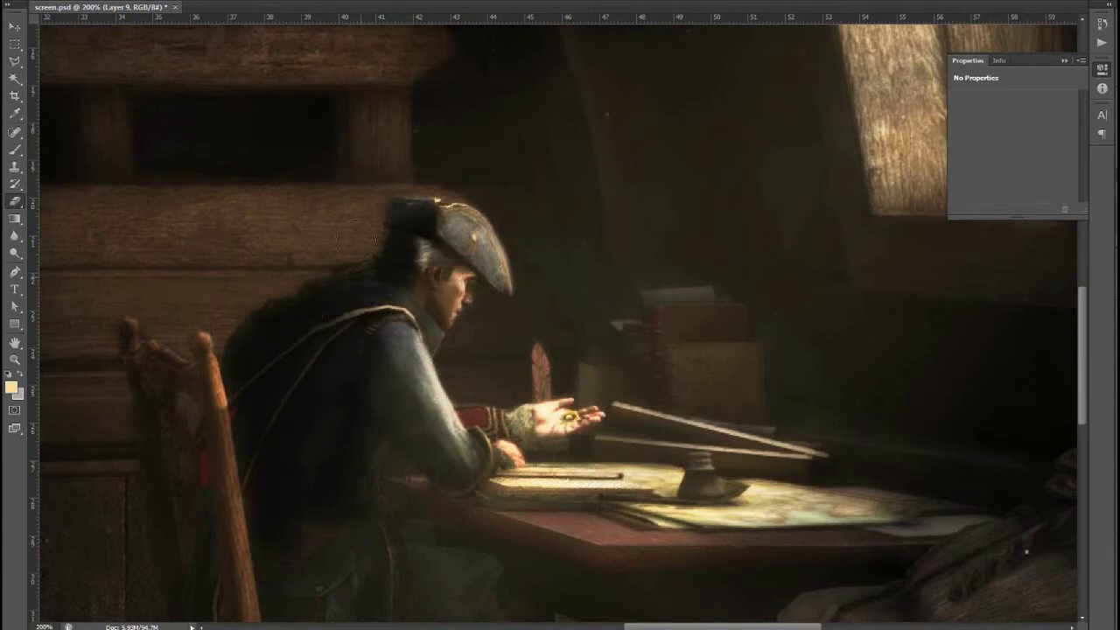
scroll(577, 306, "down", 2)
right_click(450, 355)
key("Escape")
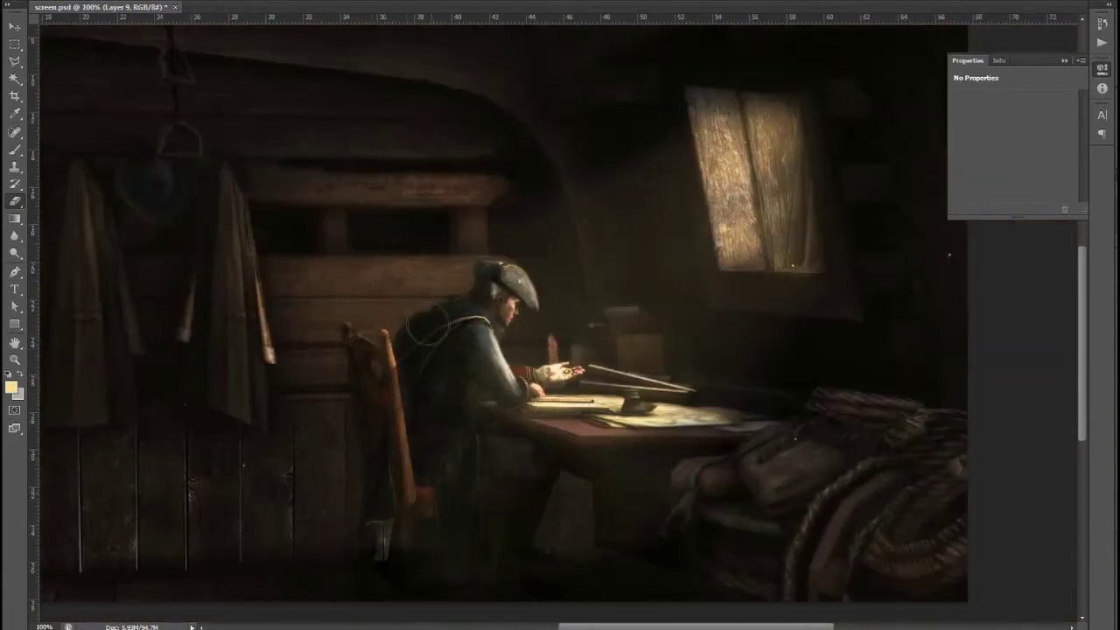
left_click_drag(657, 284, 574, 428)
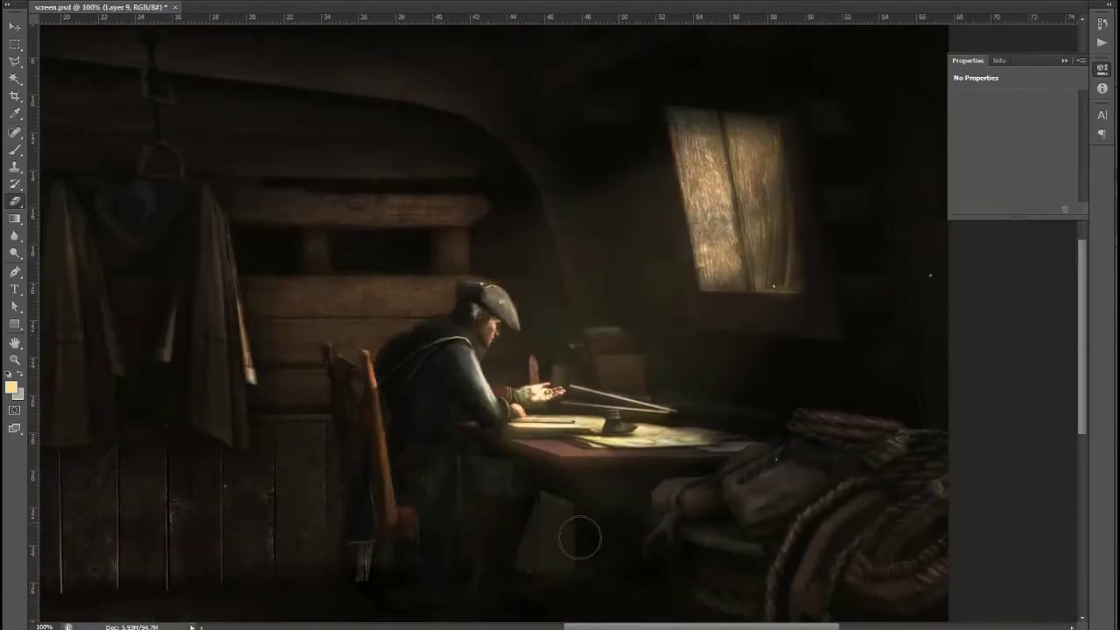
scroll(575, 427, "up", 2)
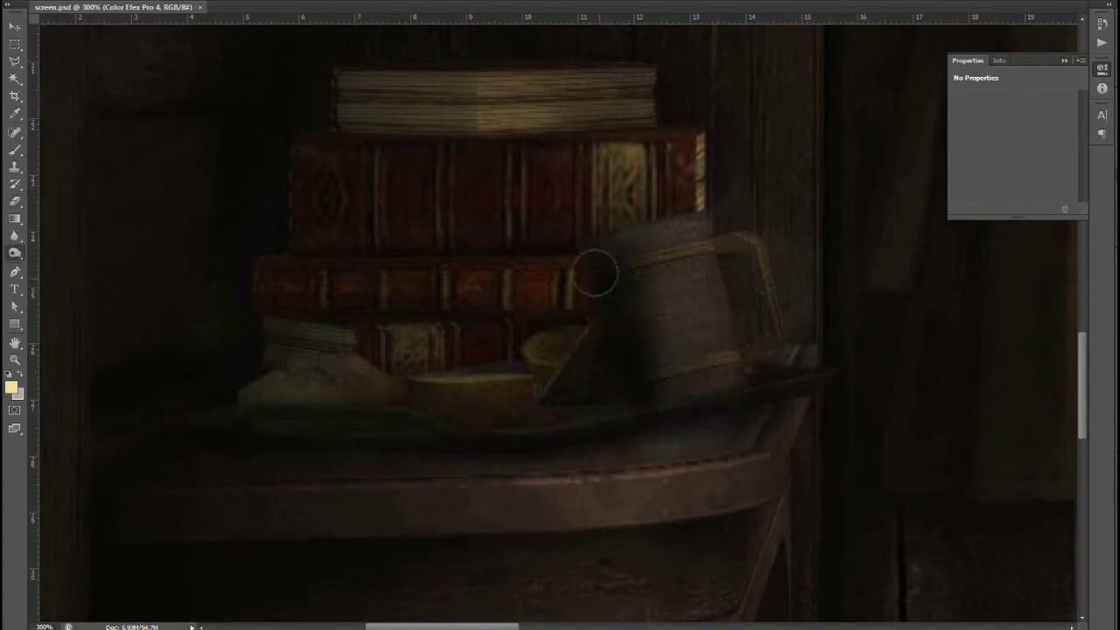
scroll(640, 400, "down", 2)
left_click_drag(947, 373, 600, 367)
scroll(525, 355, "up", 1)
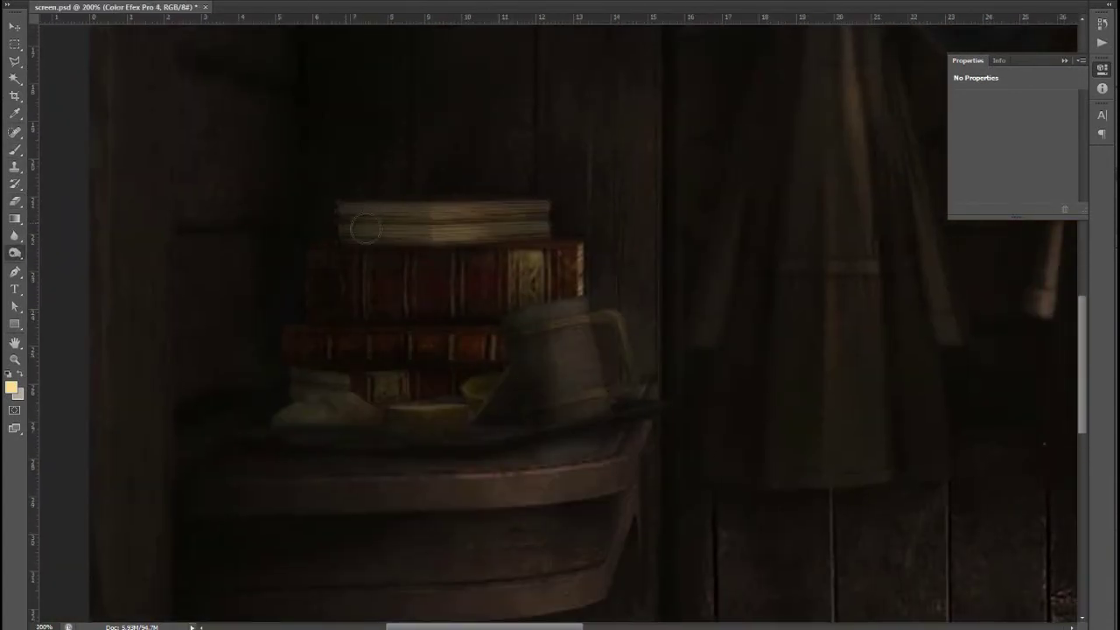
left_click_drag(505, 399, 632, 381)
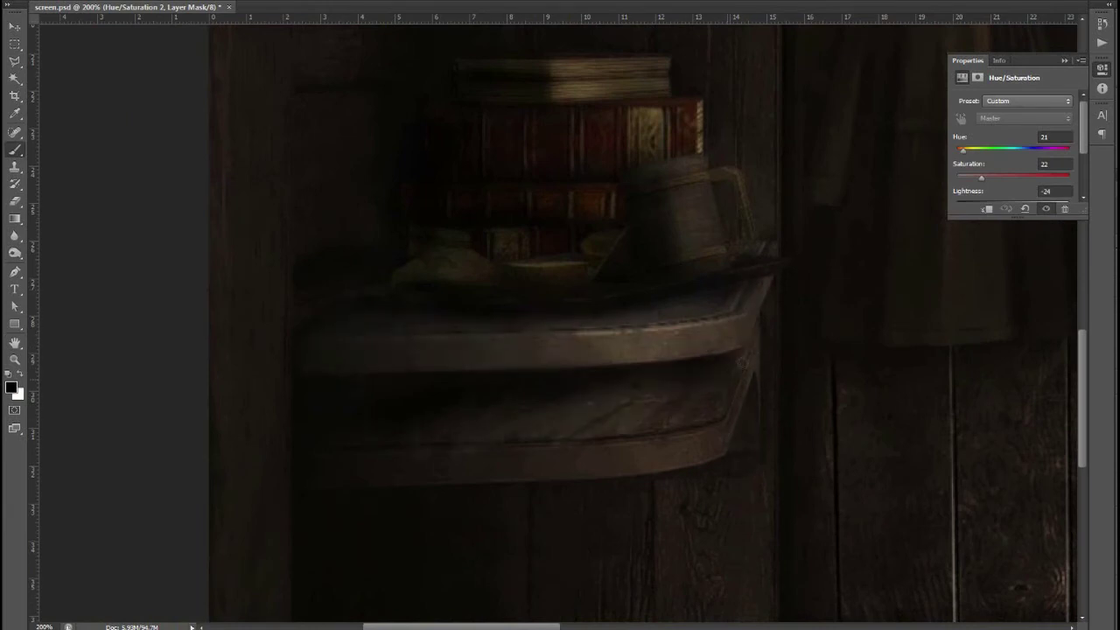
Brush a dark colour over the seated man's lower body and legs on Layer 8
scroll(336, 469, "down", 3)
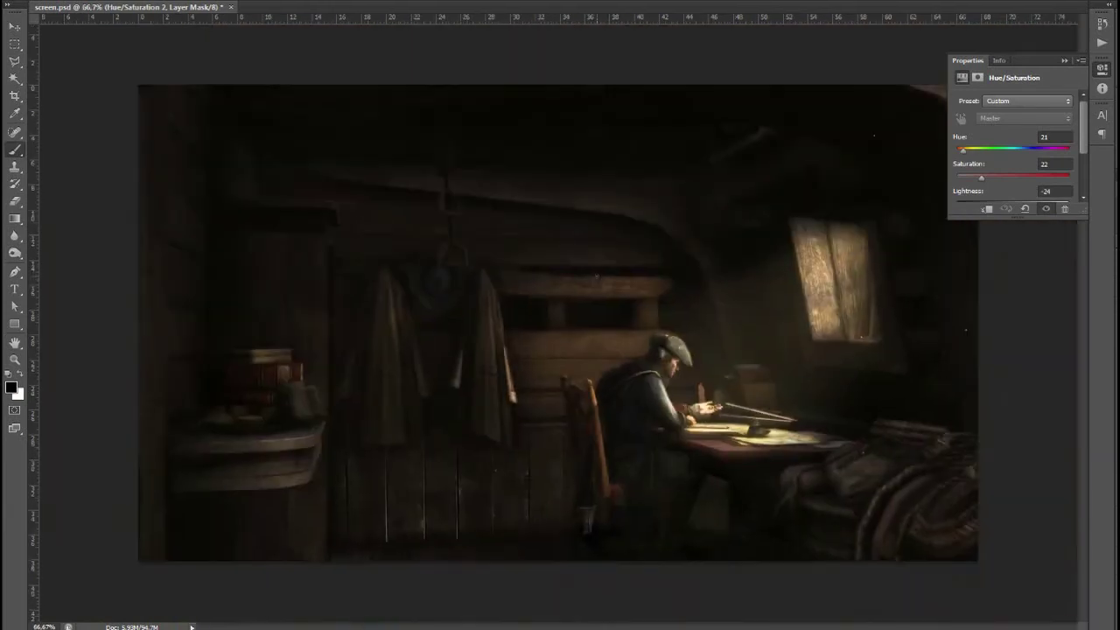
scroll(196, 122, "up", 3)
left_click(10, 386)
key("Return")
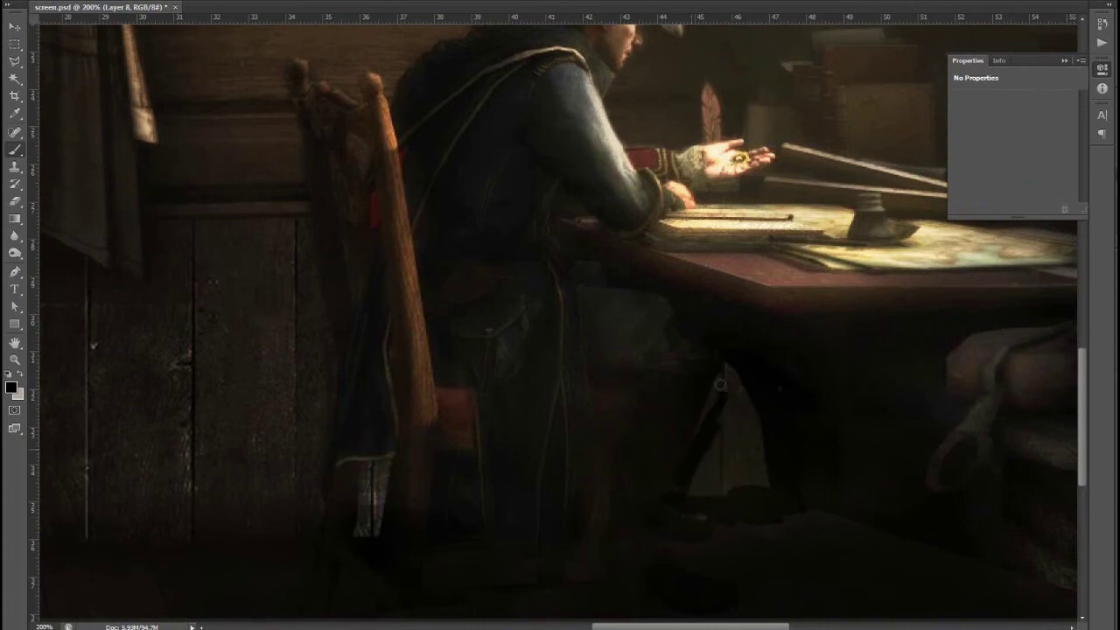
left_click_drag(761, 398, 713, 517)
scroll(712, 517, "down", 3)
scroll(713, 517, "down", 1)
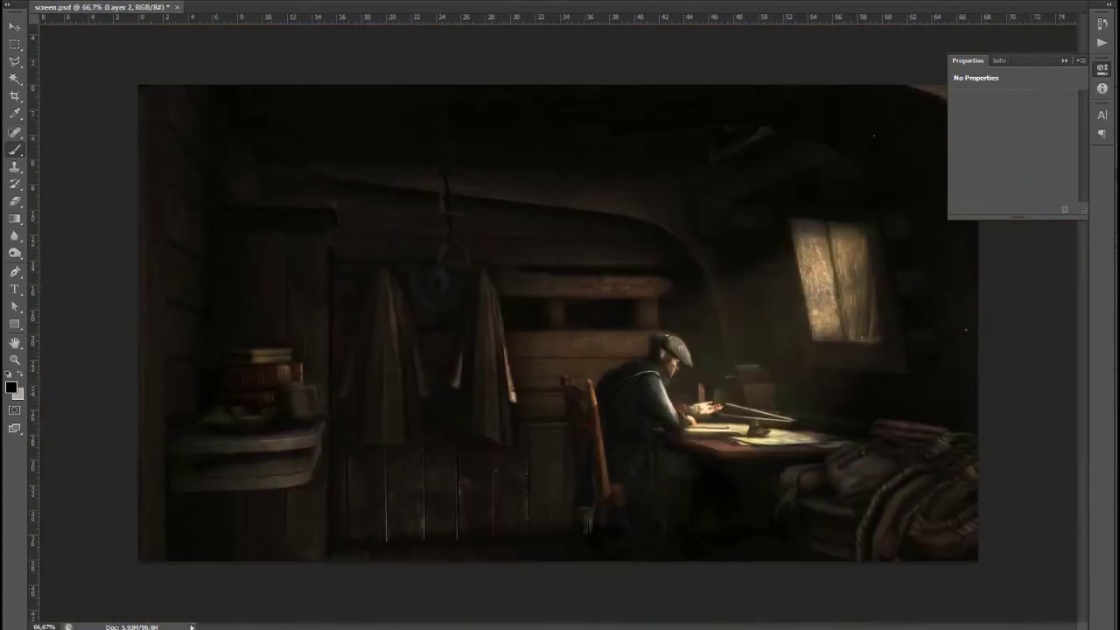
scroll(833, 350, "up", 3)
Create Layer 10, pick a beige paint colour, and choose a textured brush tip
right_click(439, 250)
key("Escape")
left_click(829, 170, "alt")
right_click(555, 272)
right_click(639, 342)
double_click(783, 457)
left_click(600, 200)
Paint a beige signature, then apply HDR Toning with Gamma 2.47, Exposure -1.94 and Detail +35
left_click(538, 245)
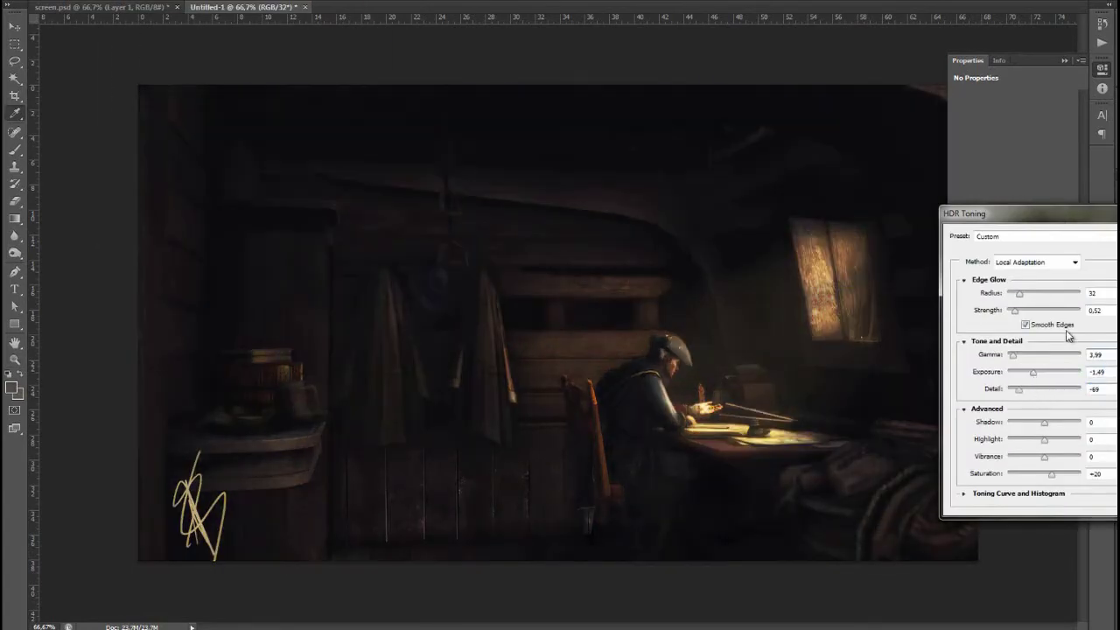
mouse_move(1018, 388)
left_mouse_down()
mouse_move(1048, 388)
mouse_move(1023, 356)
left_mouse_up()
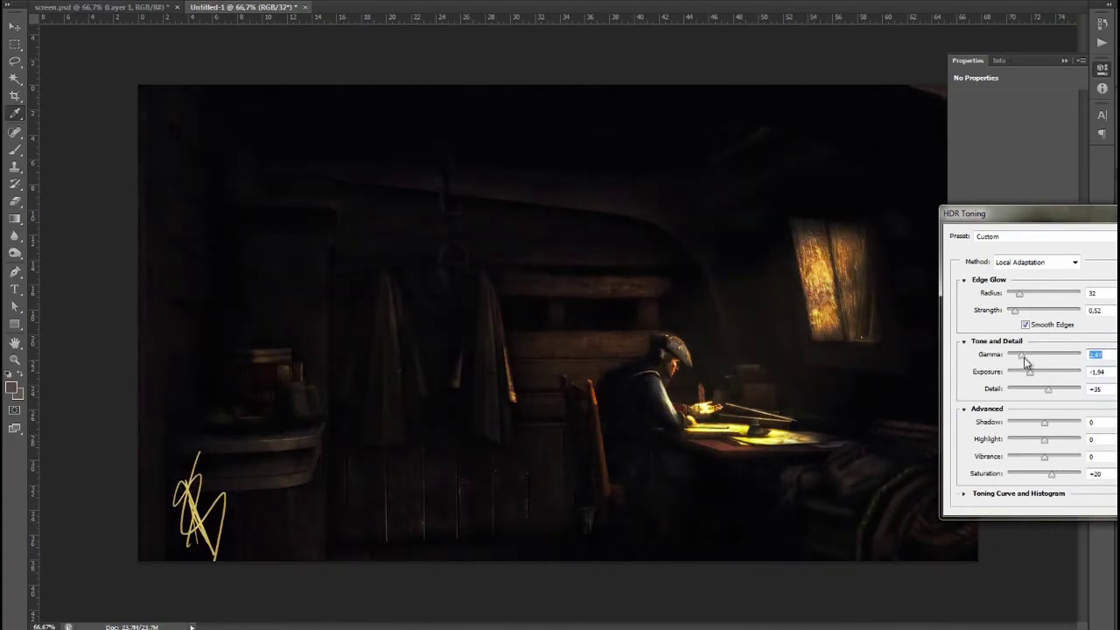
key("Return")
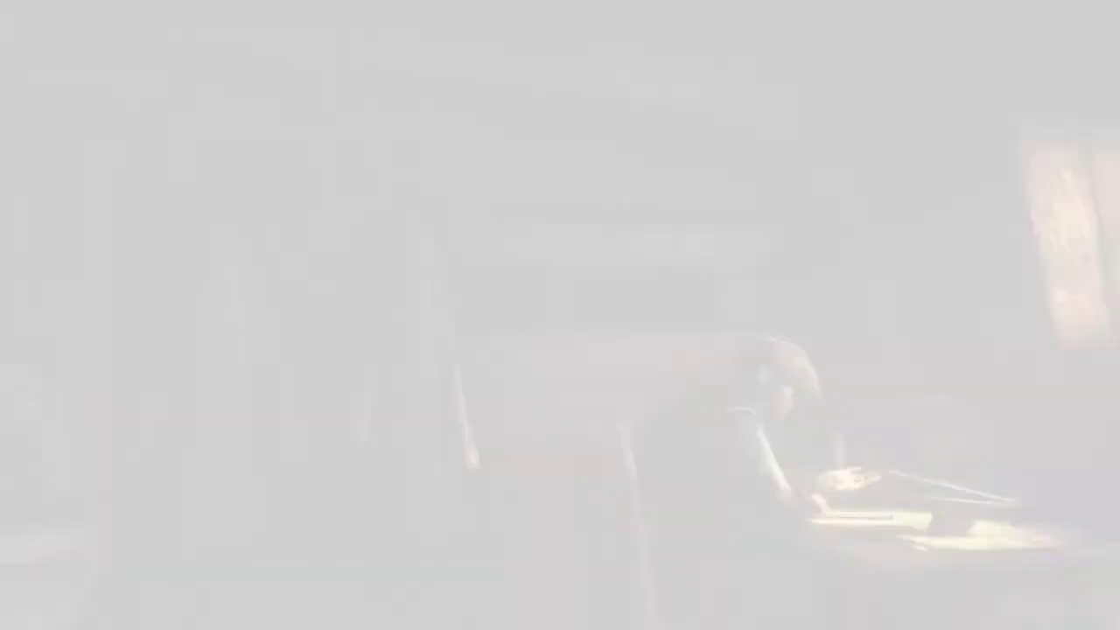